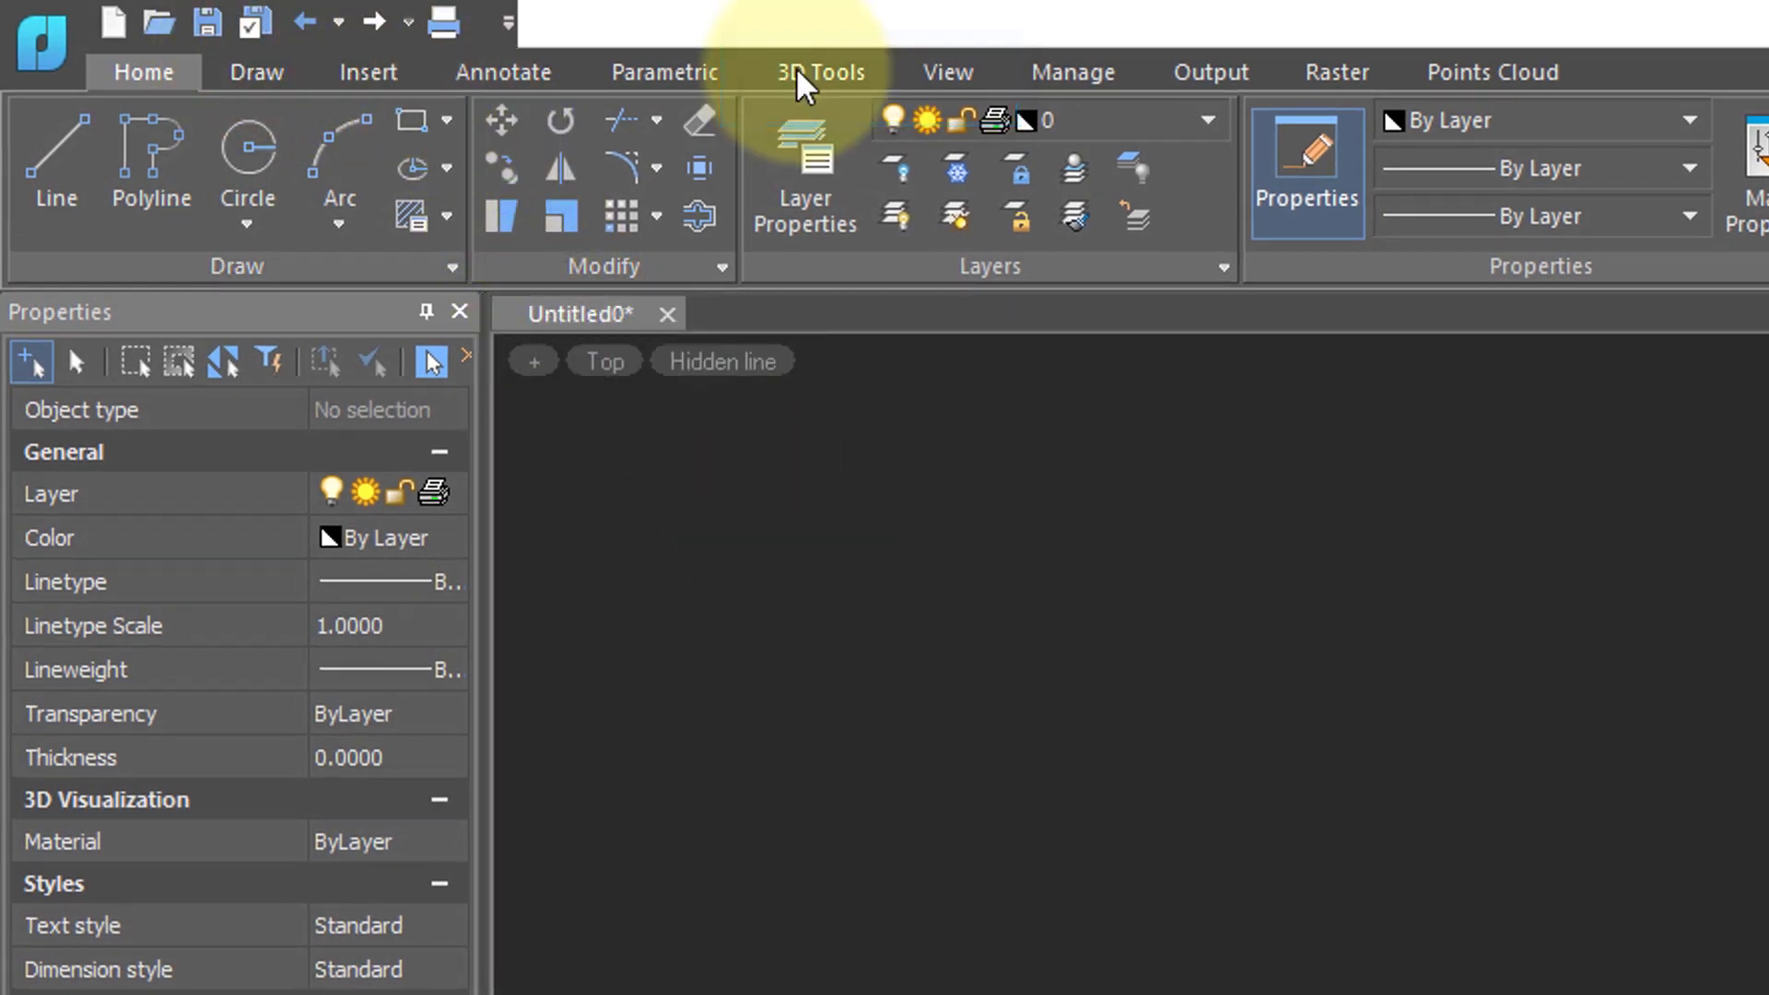
left_click(810, 74)
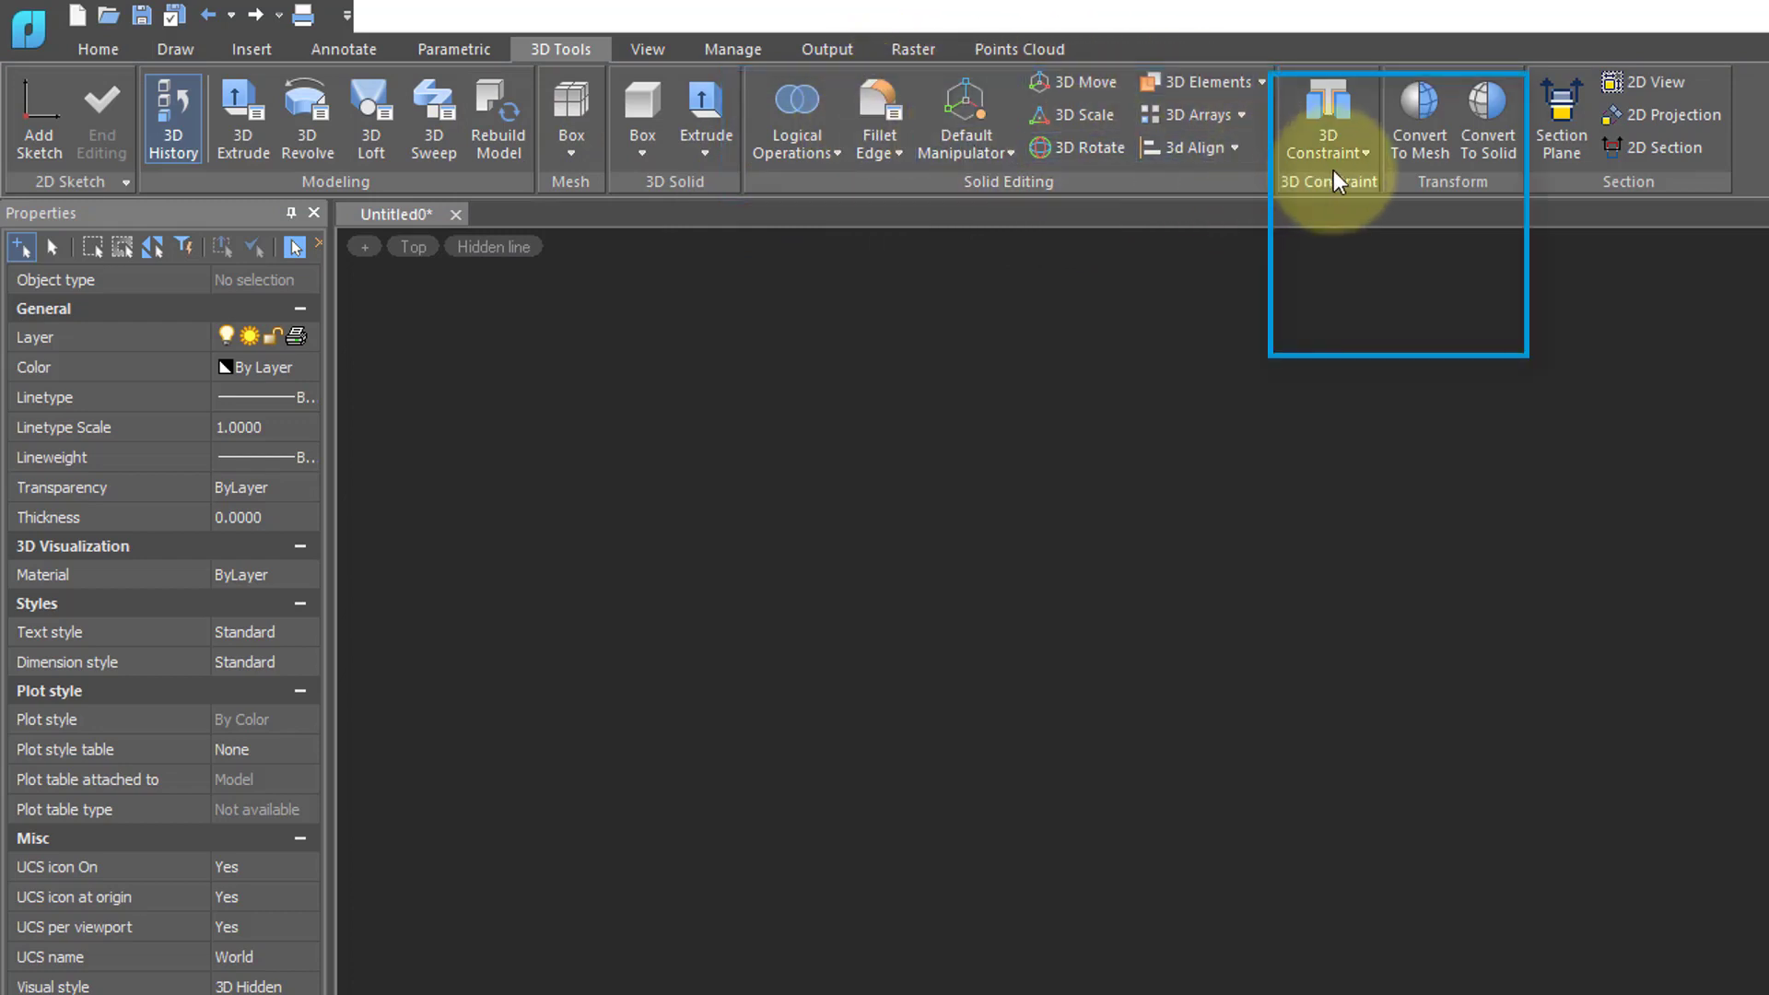
left_click(1364, 153)
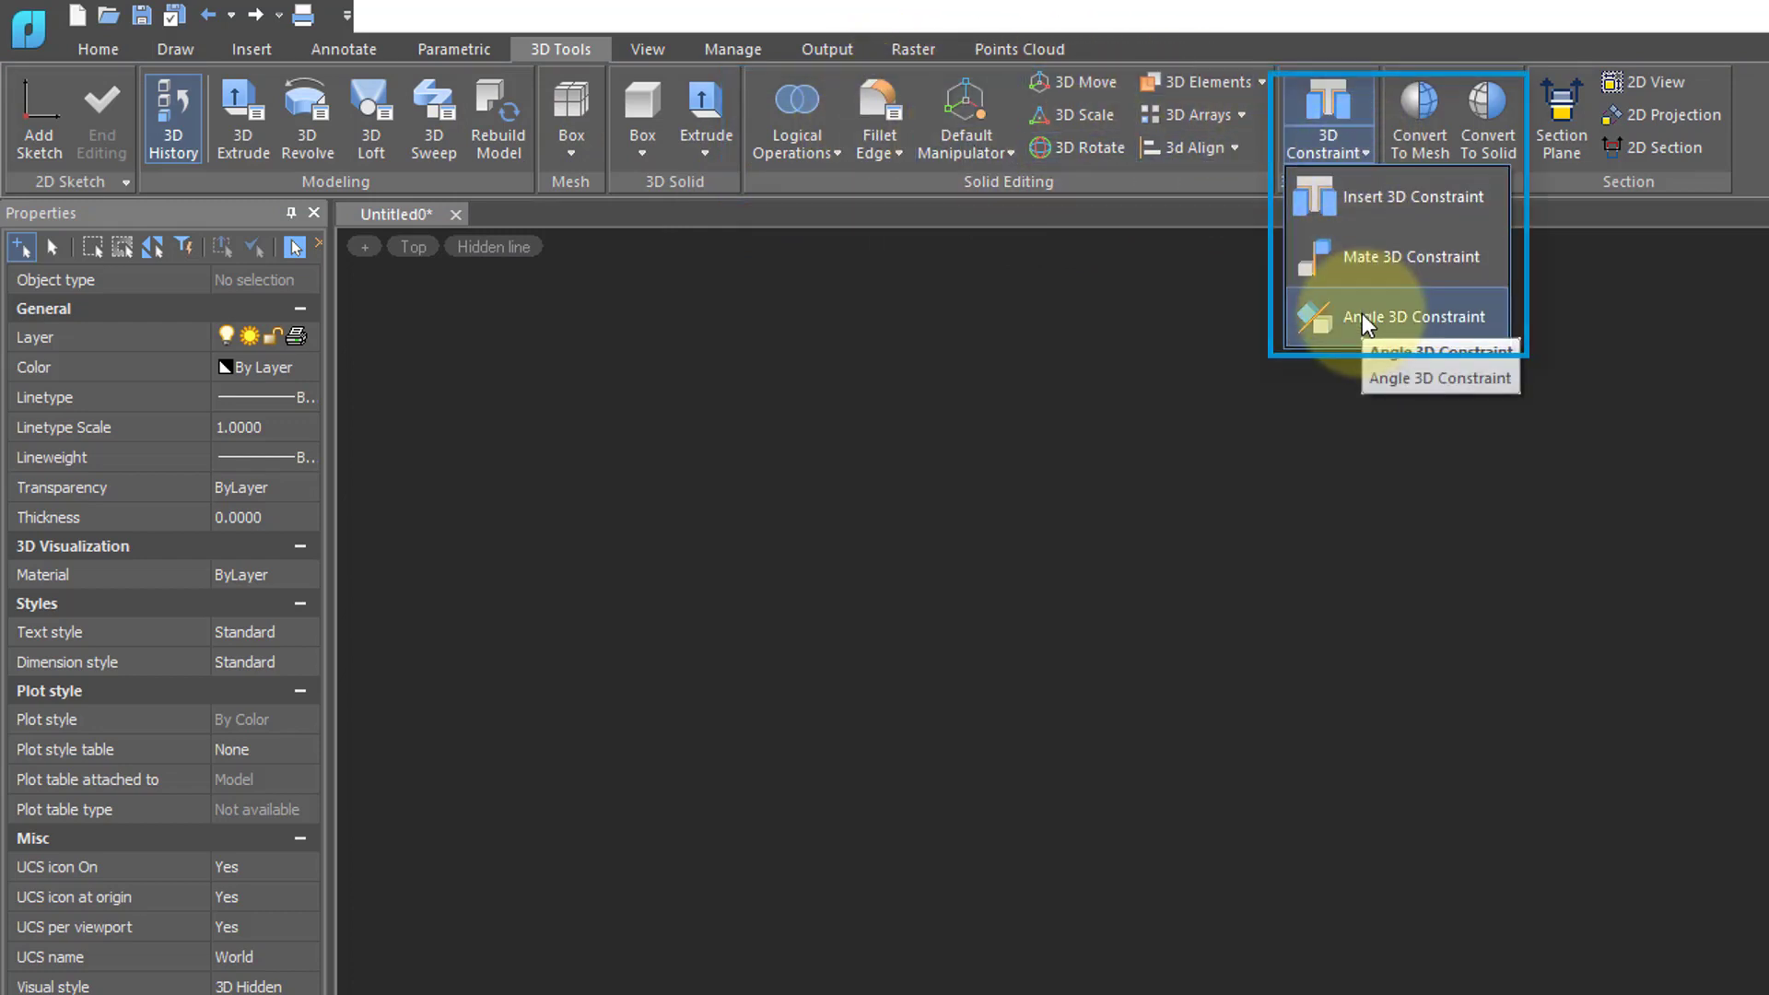
left_click(1590, 15)
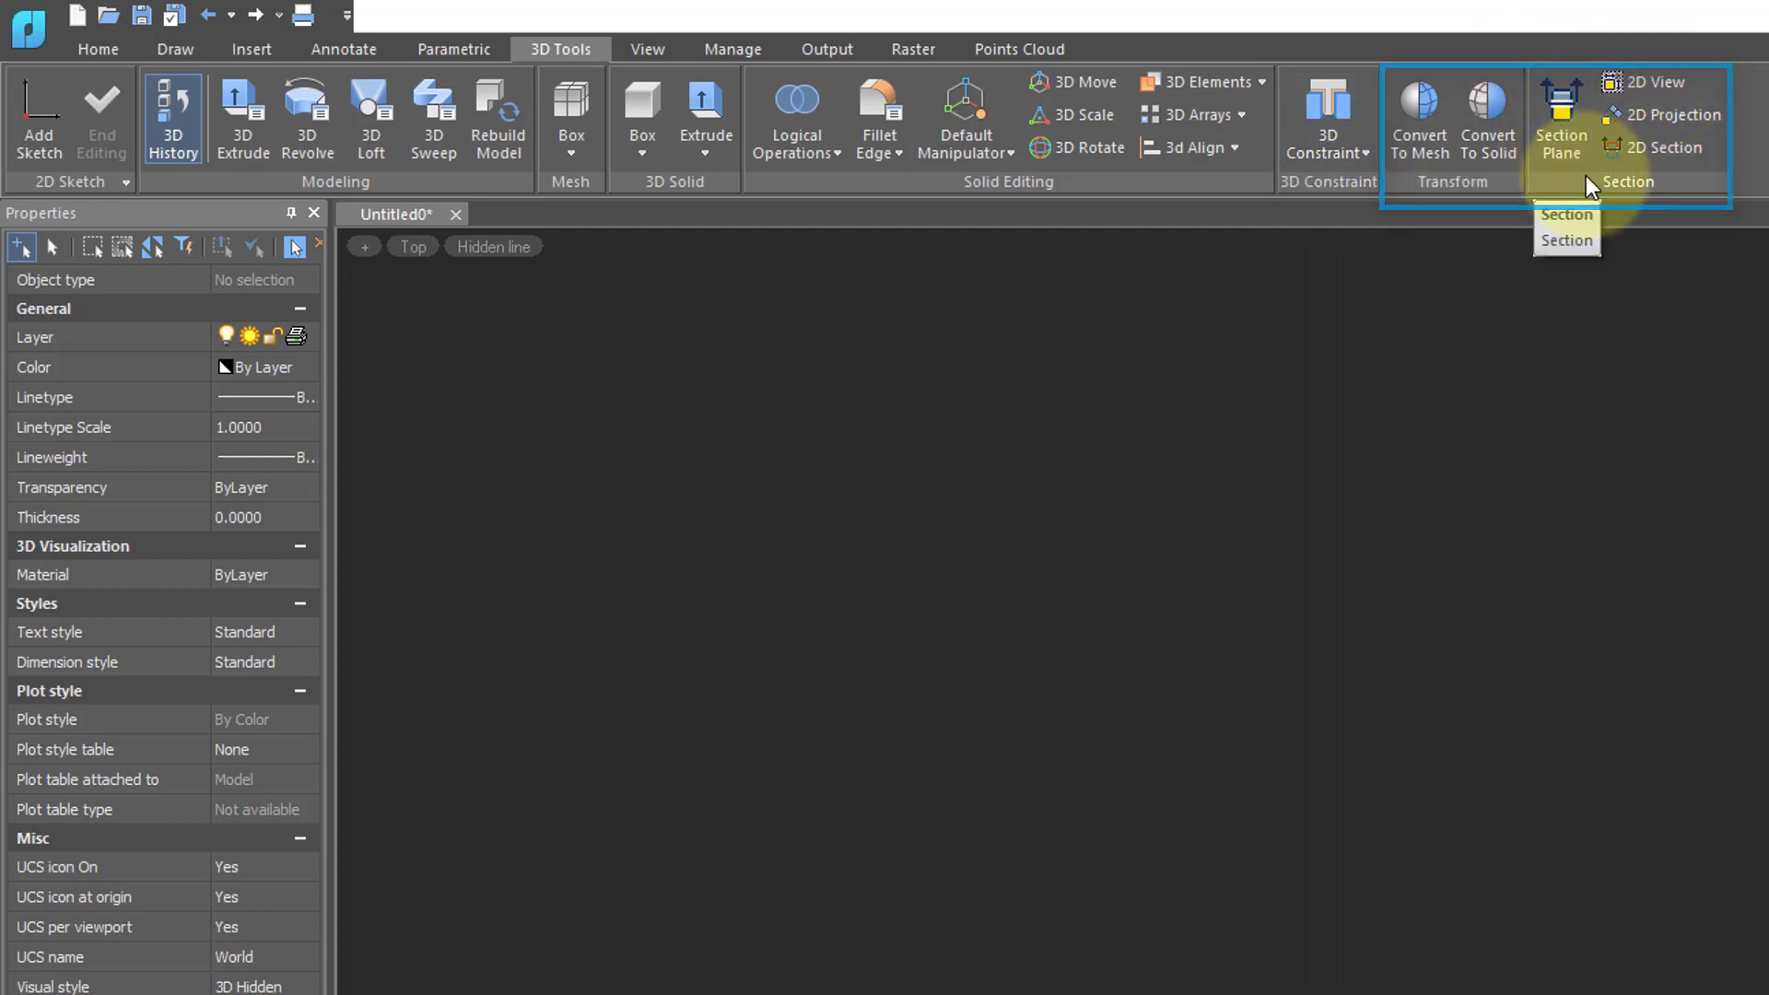
left_click(657, 46)
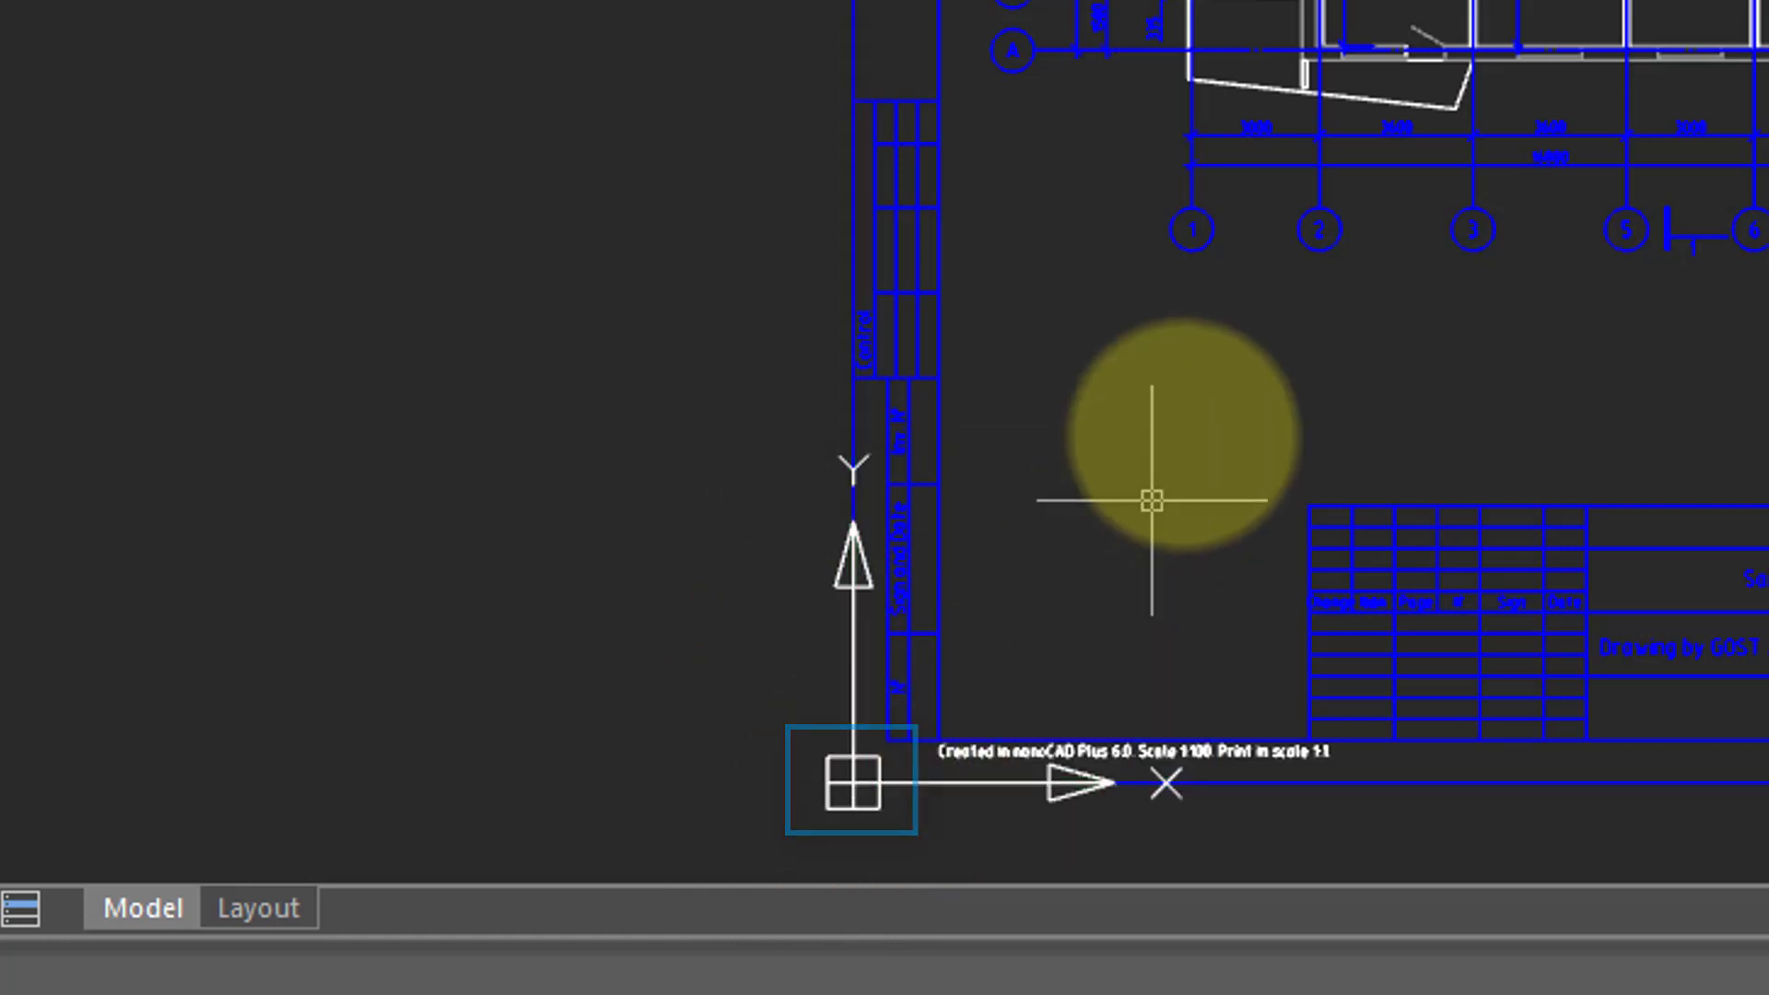
mouse_move(1344, 427)
middle_mouse_down()
mouse_move(1397, 422)
mouse_move(913, 406)
mouse_move(556, 359)
mouse_move(320, 356)
middle_mouse_up()
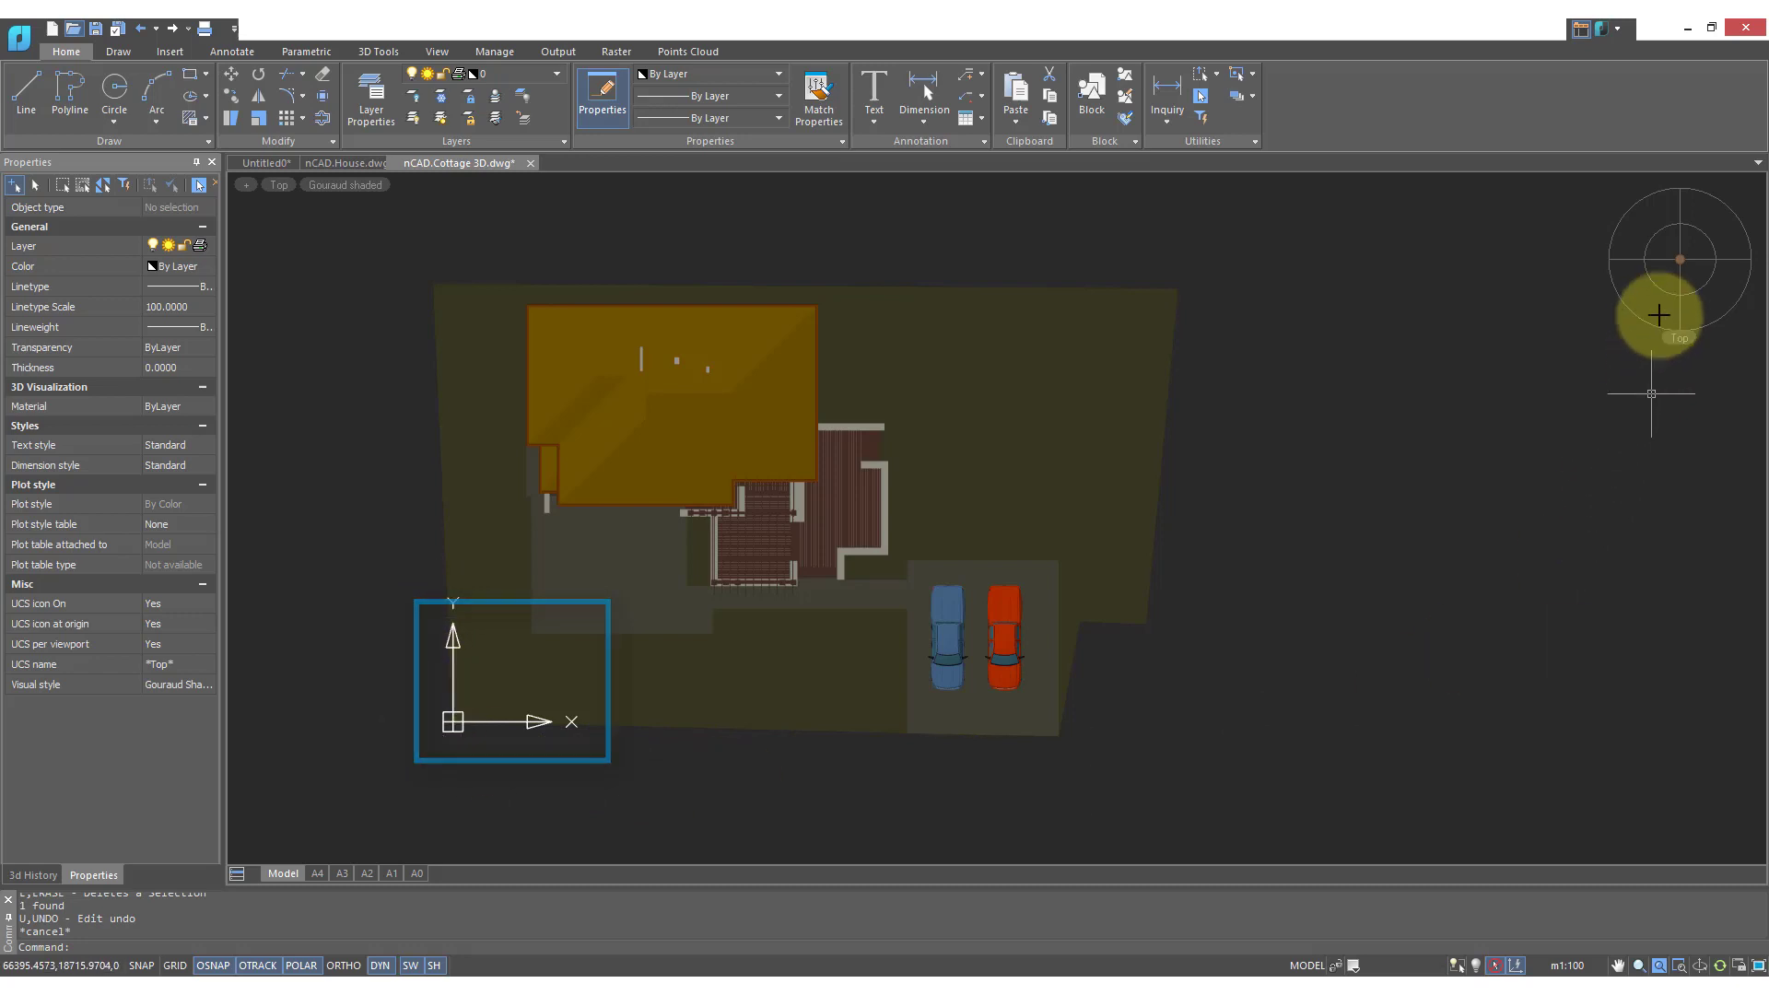
- Examine the 3D cottage model in the right, front, left and back standard views
left_click(1696, 275)
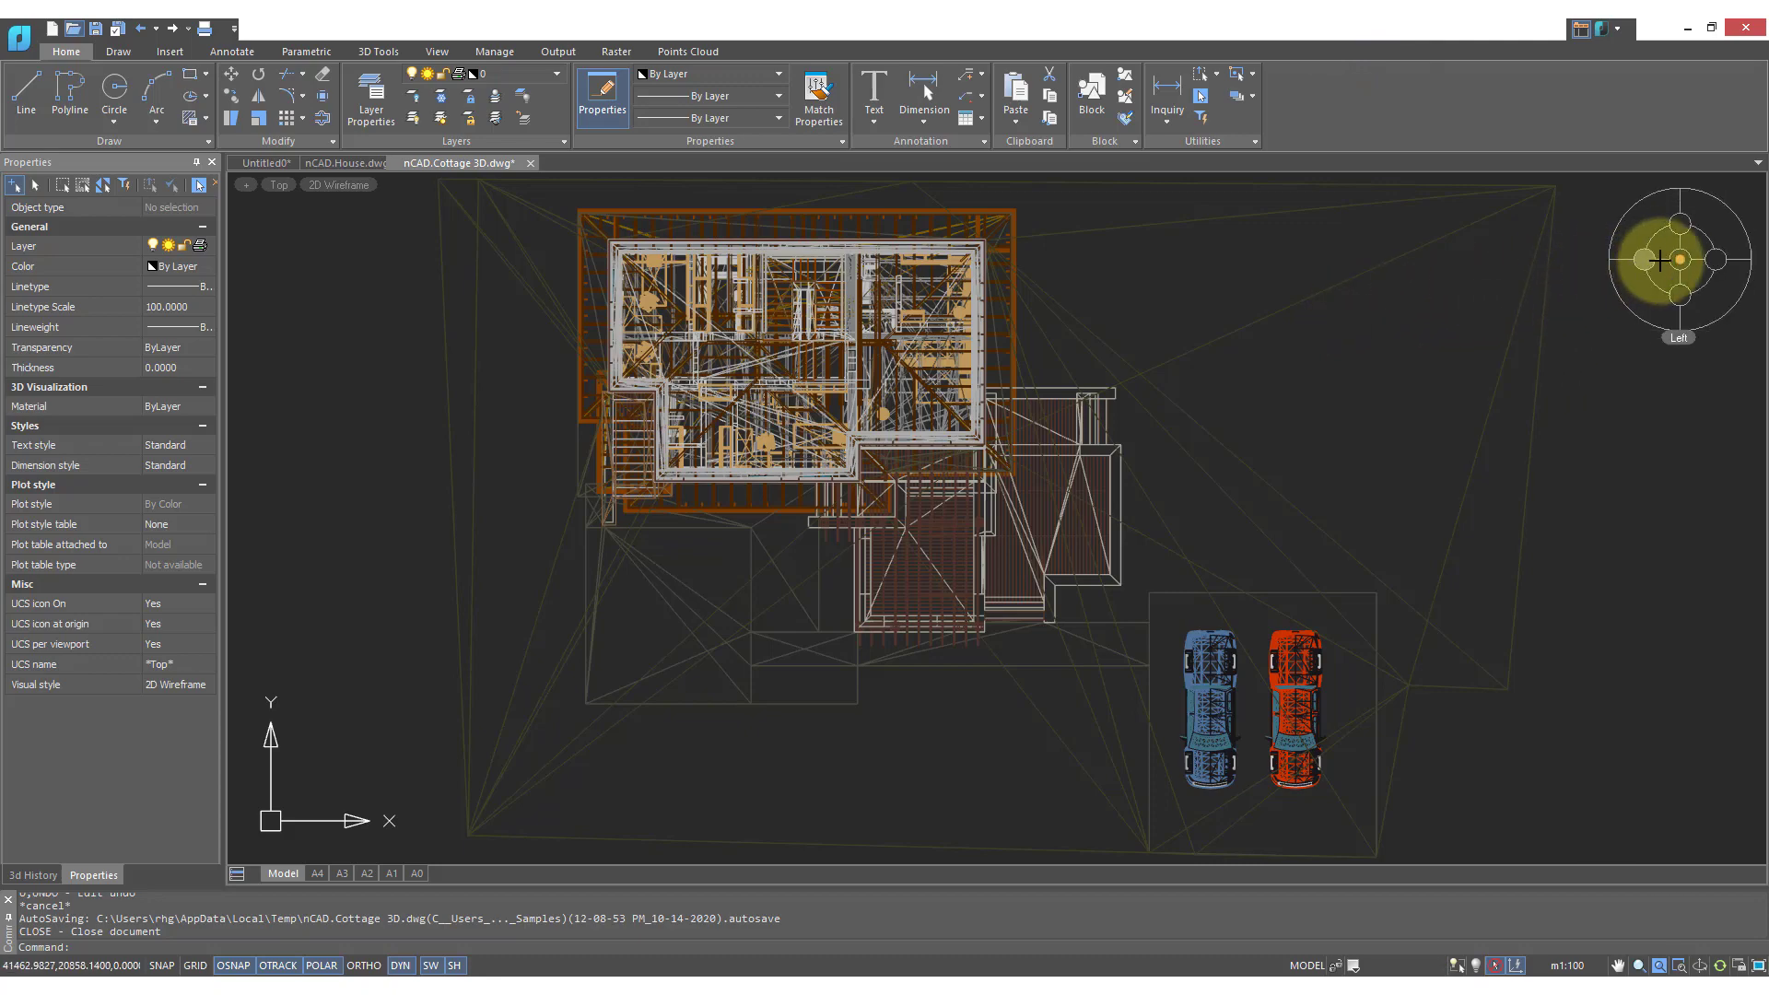
left_click(1713, 260)
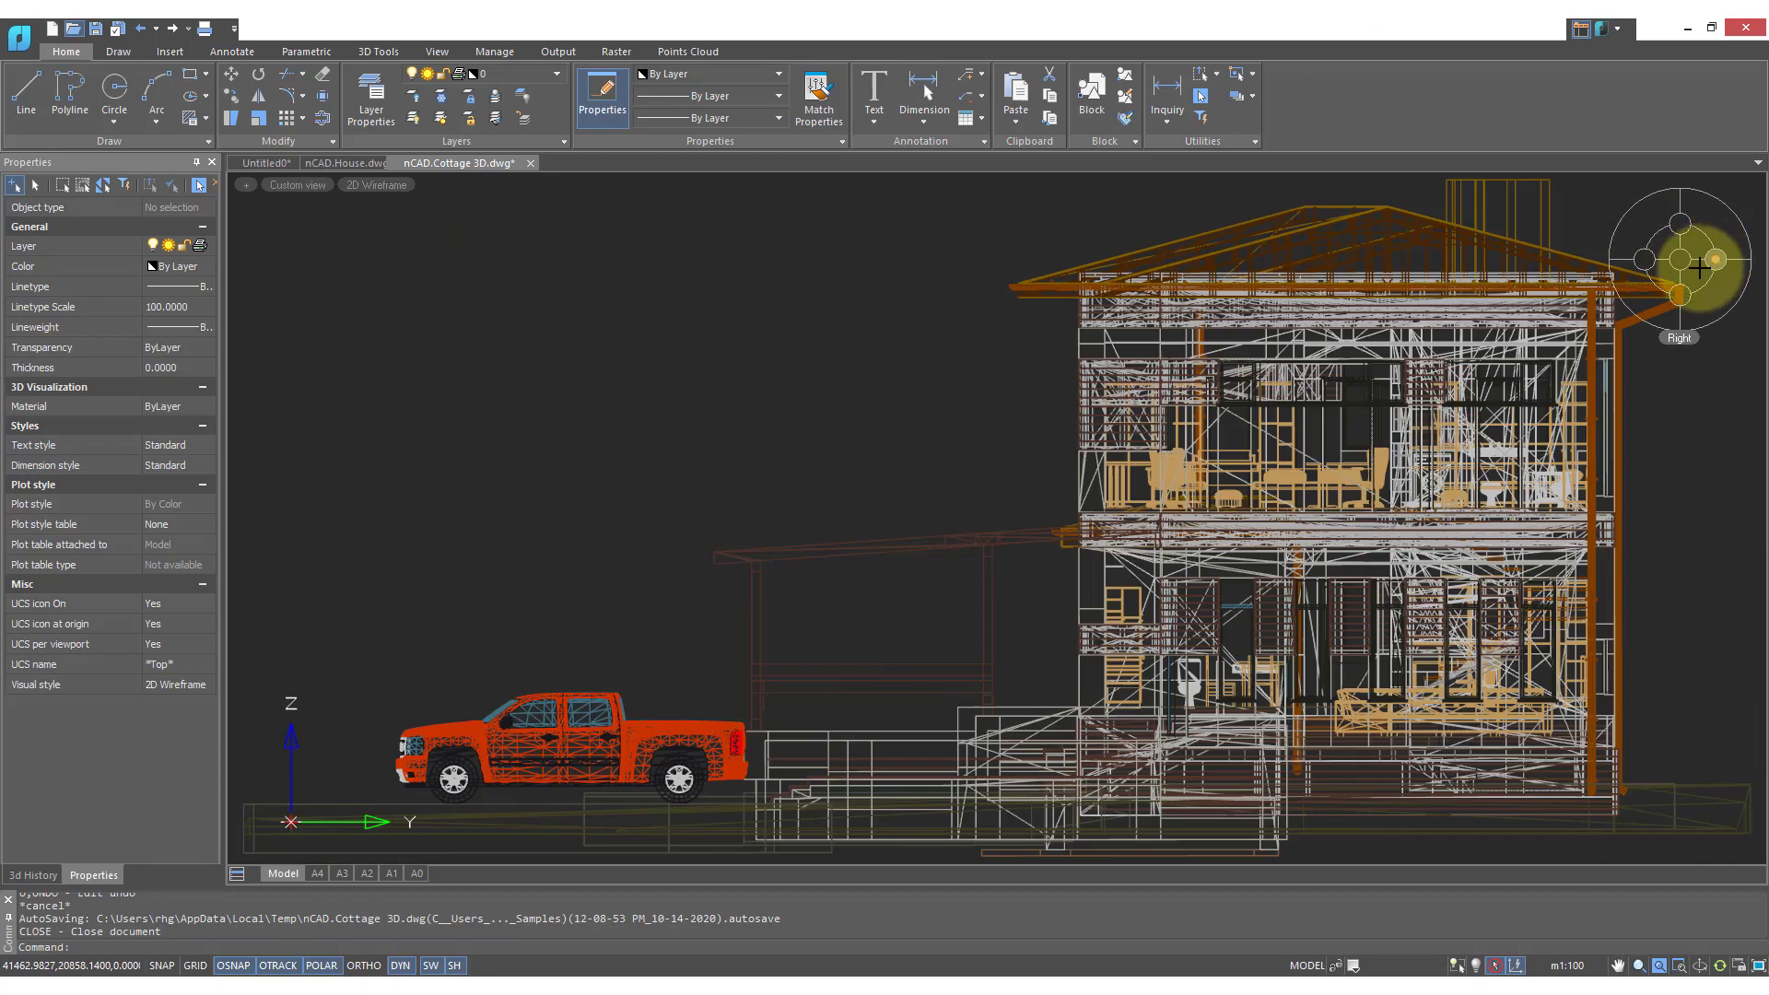
left_click(1680, 293)
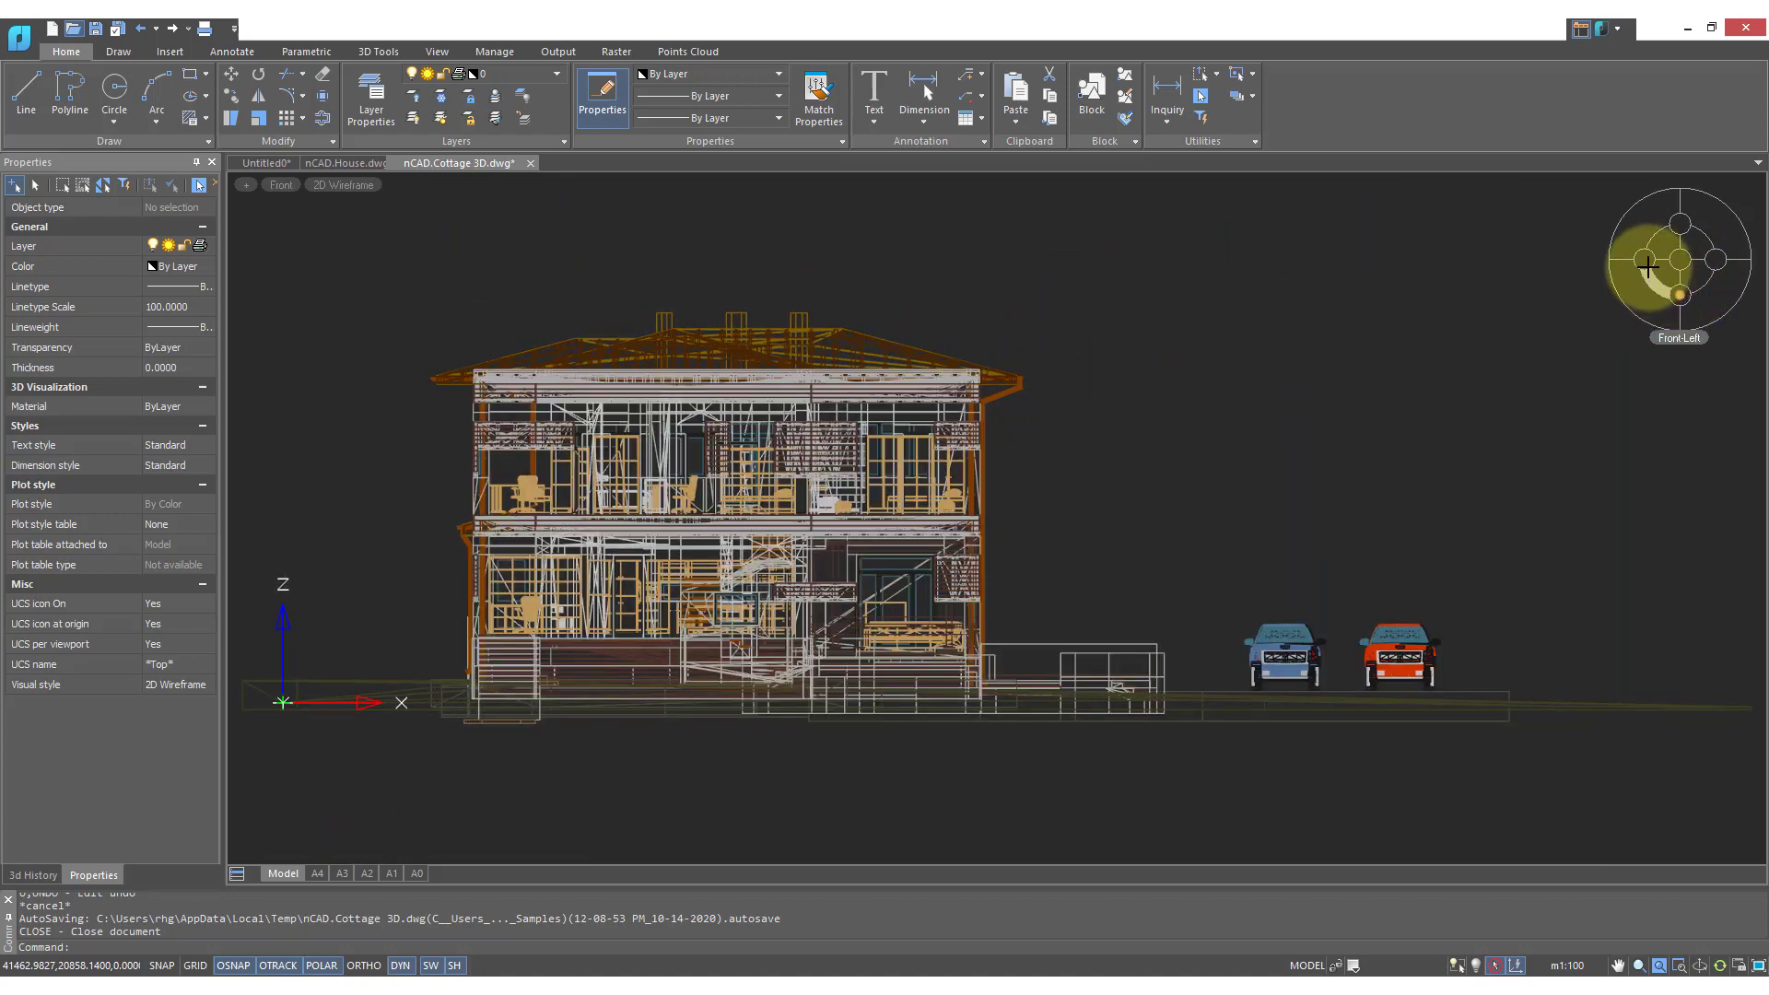
left_click(1647, 265)
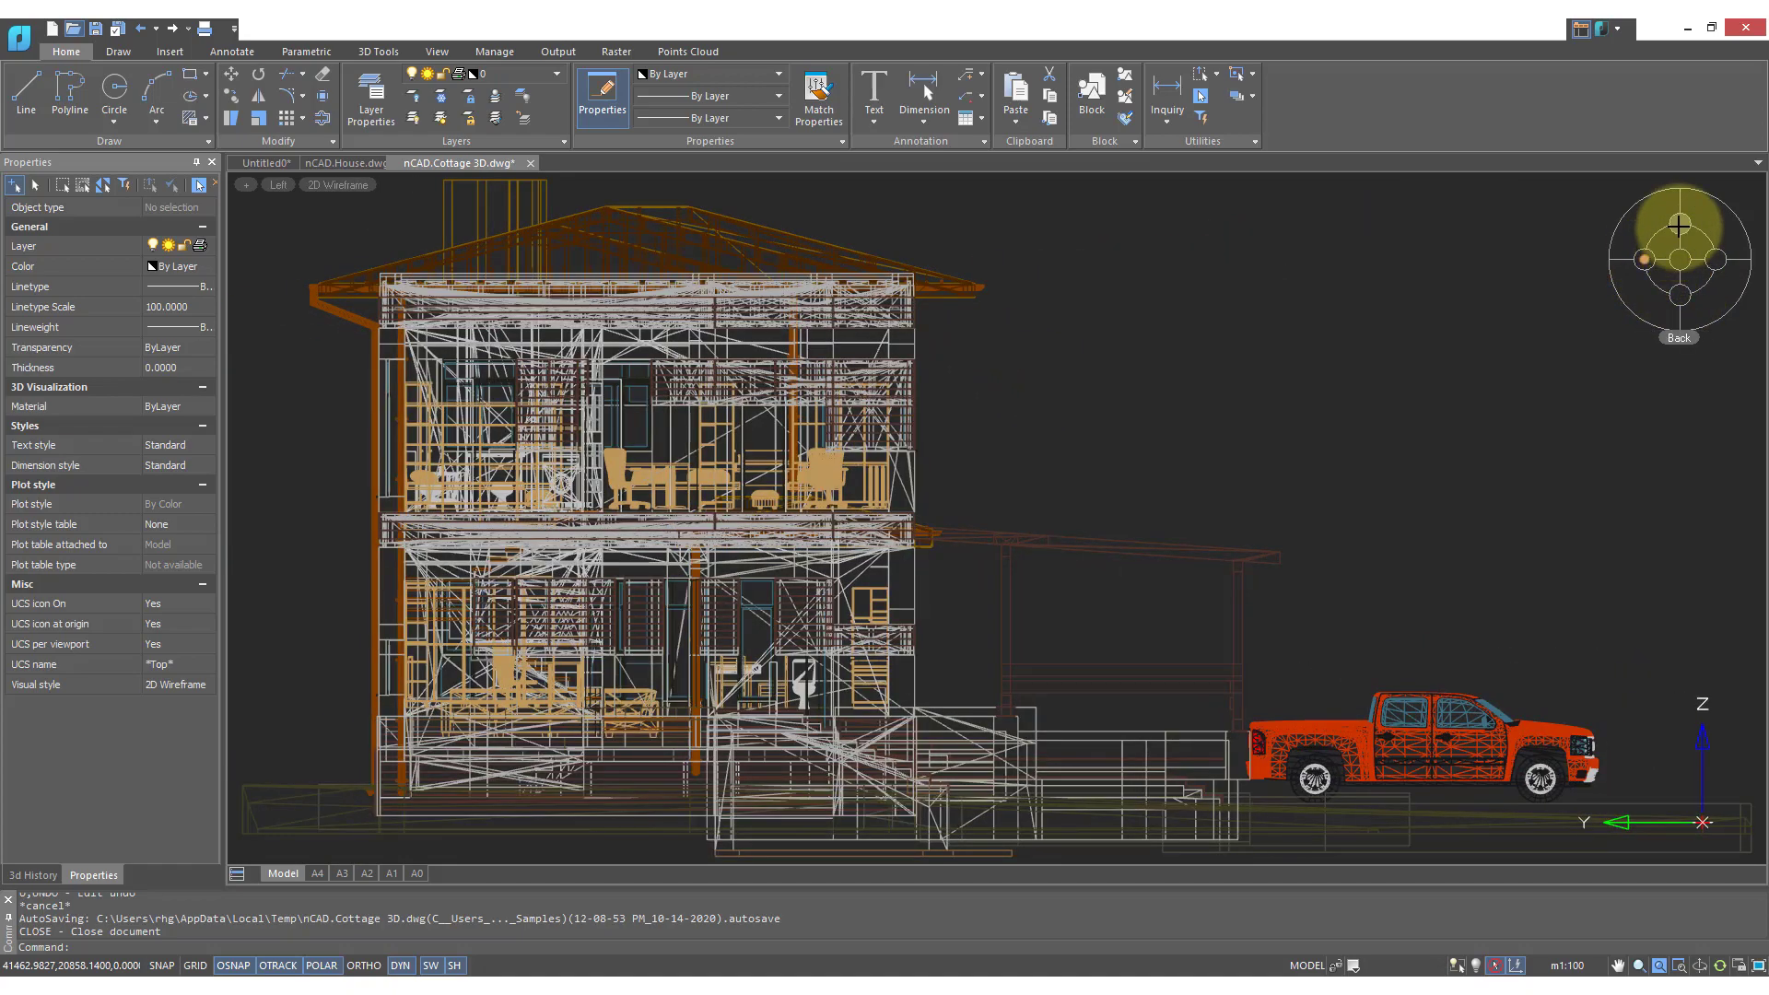
left_click(1679, 226)
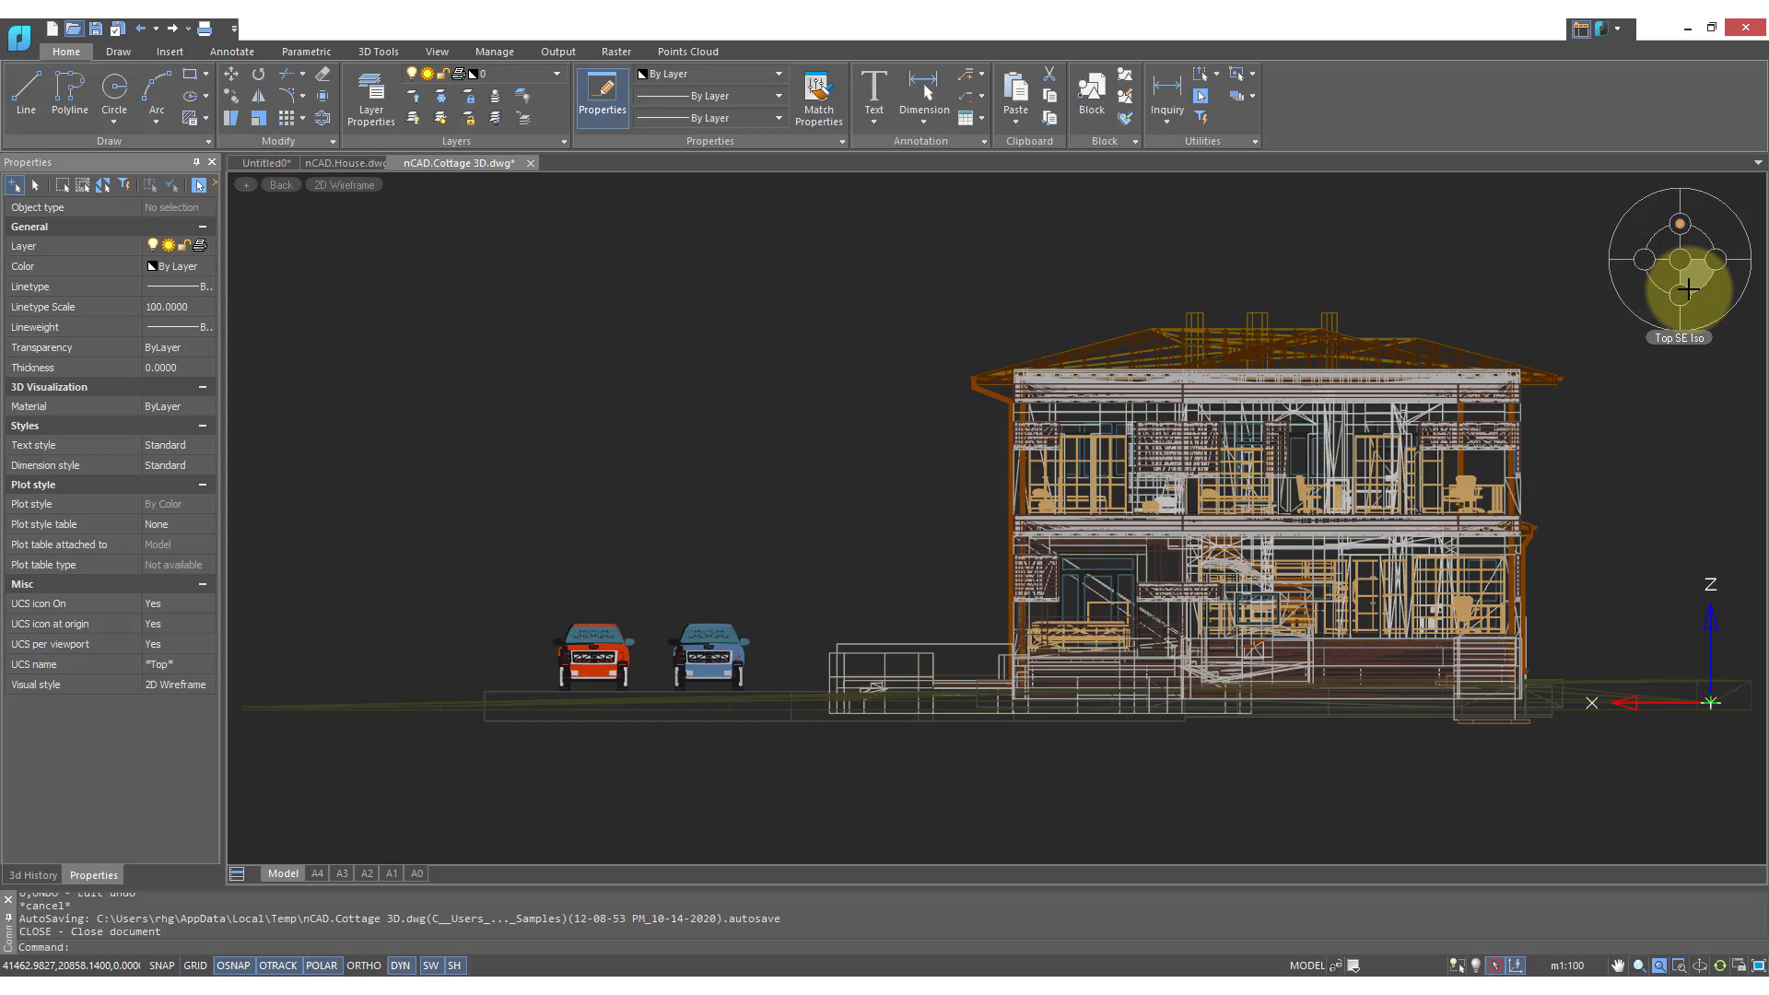
- Examine the cottage model in the Top SE Iso, Bottom and Top NE Iso standard views
left_click(1688, 291)
left_click(1708, 320)
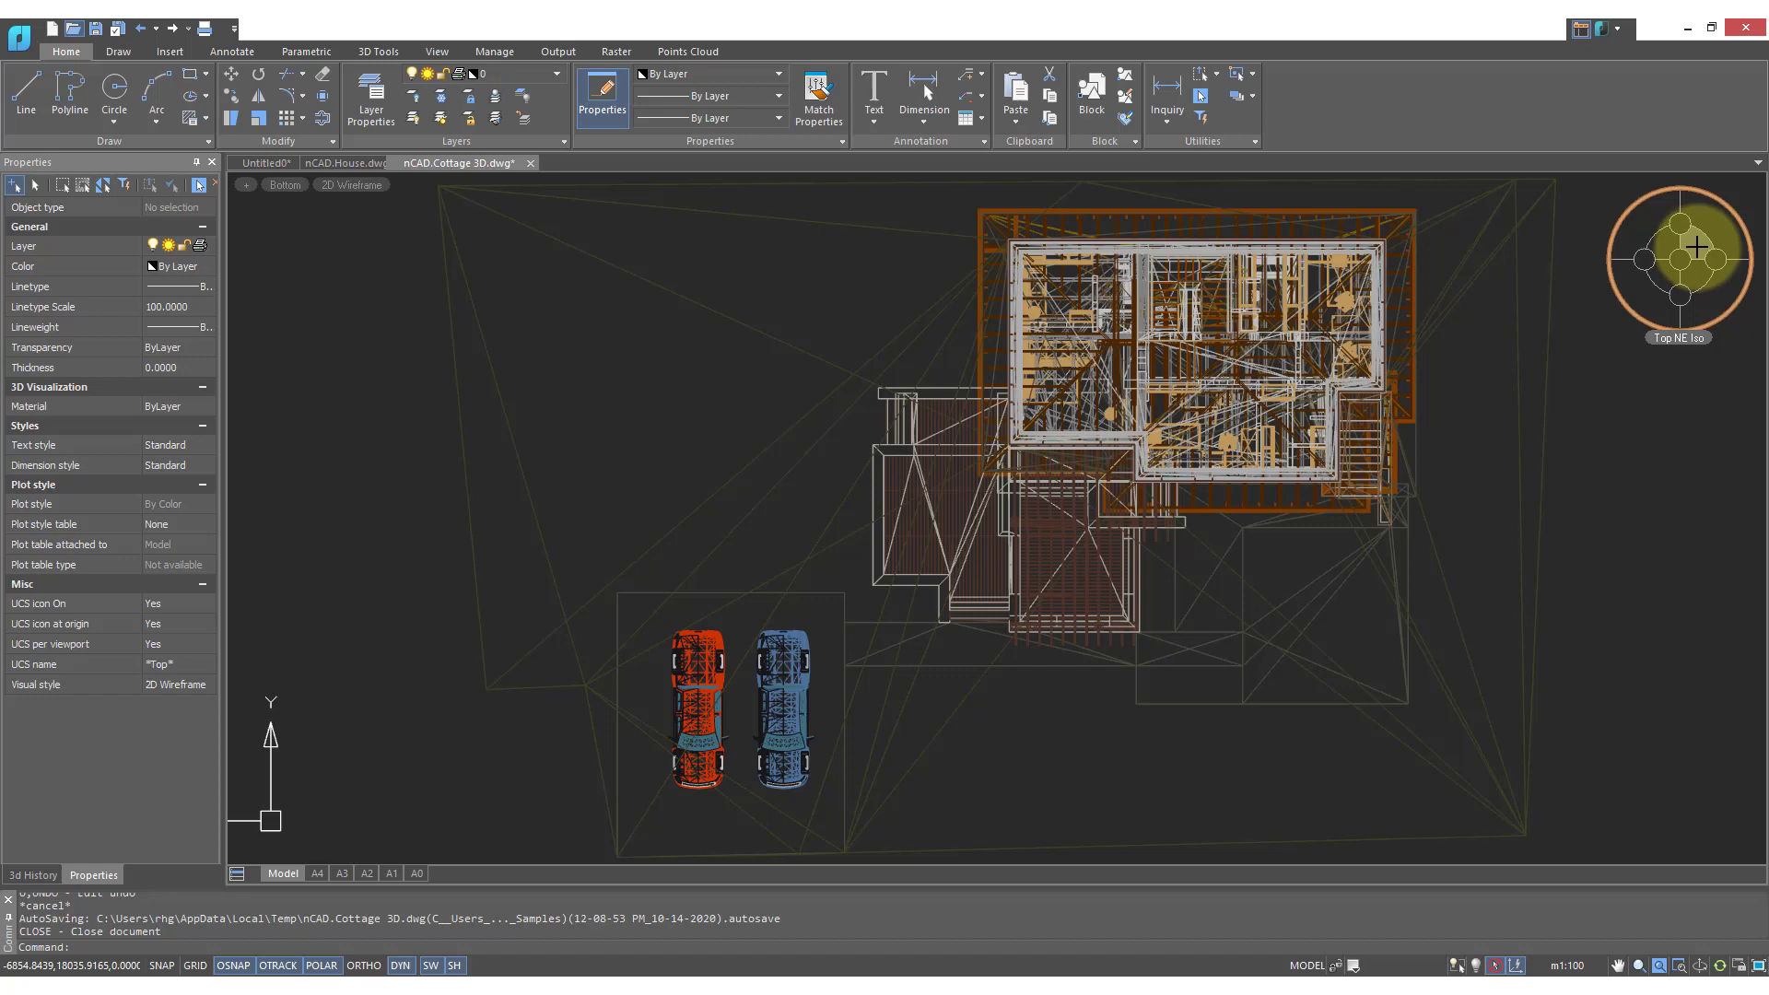
left_click(1696, 247)
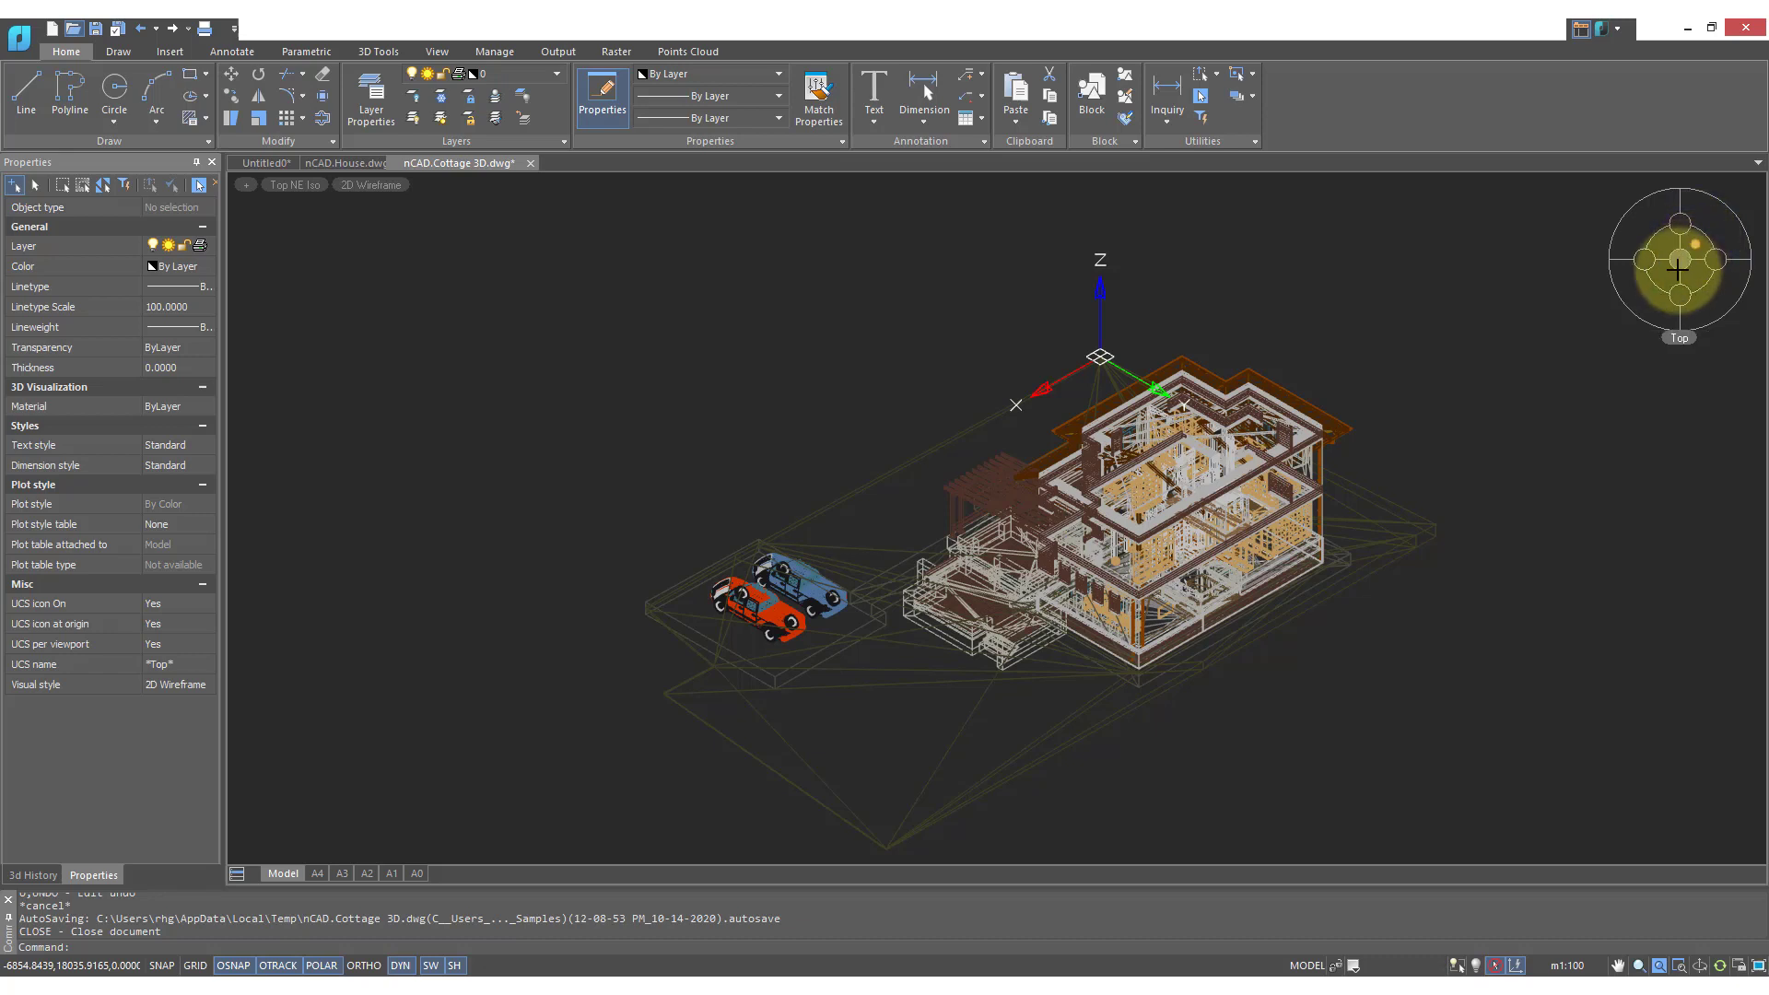
left_click(1650, 291)
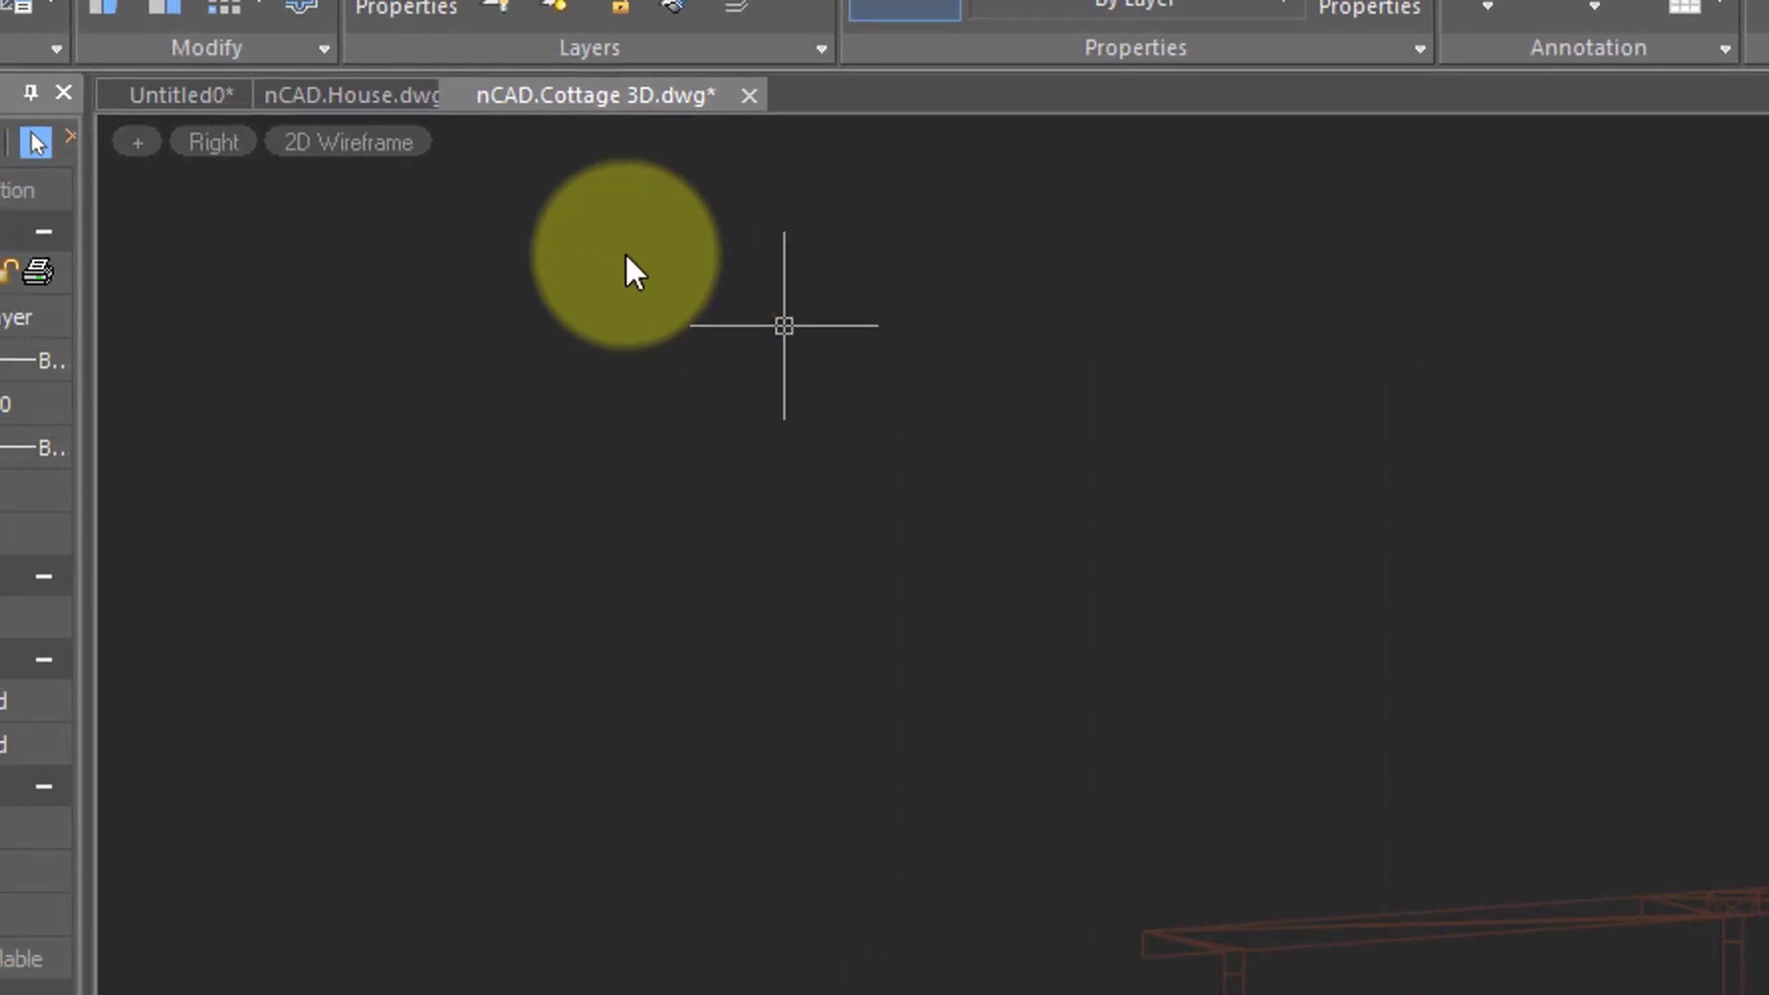
- Display the cottage in the Hidden line and Gouraud shaded with edges visual styles
left_click(388, 140)
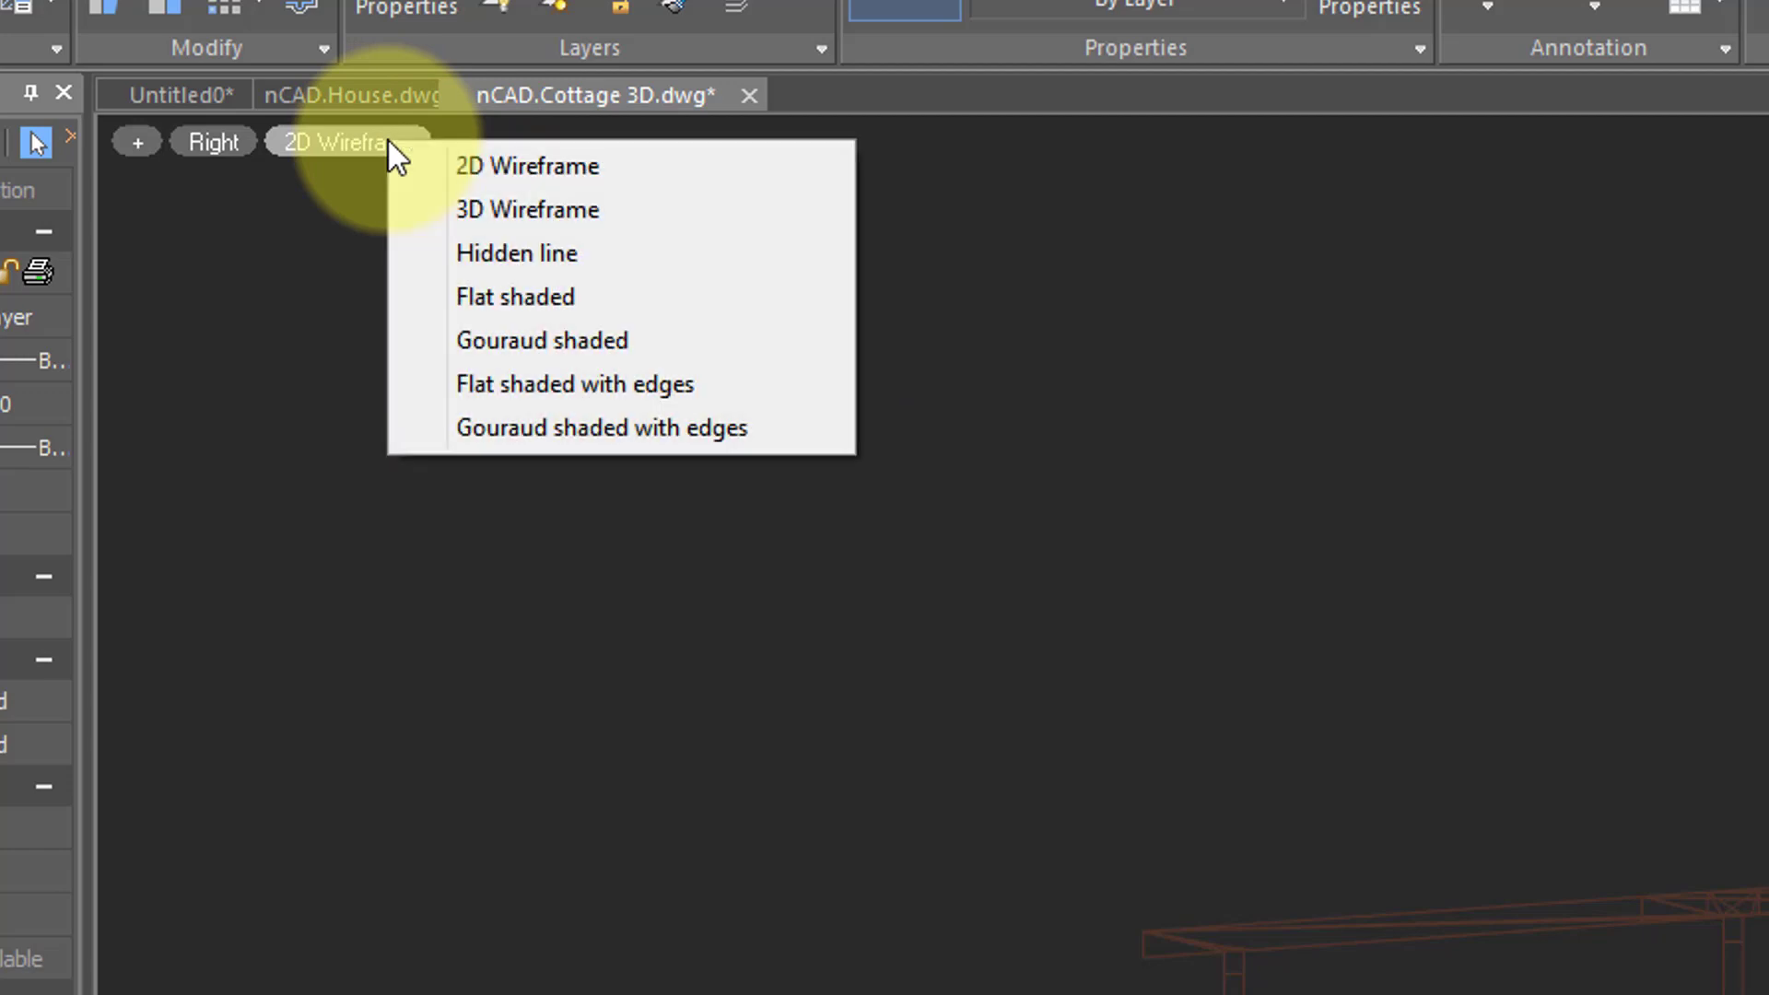
left_click(503, 252)
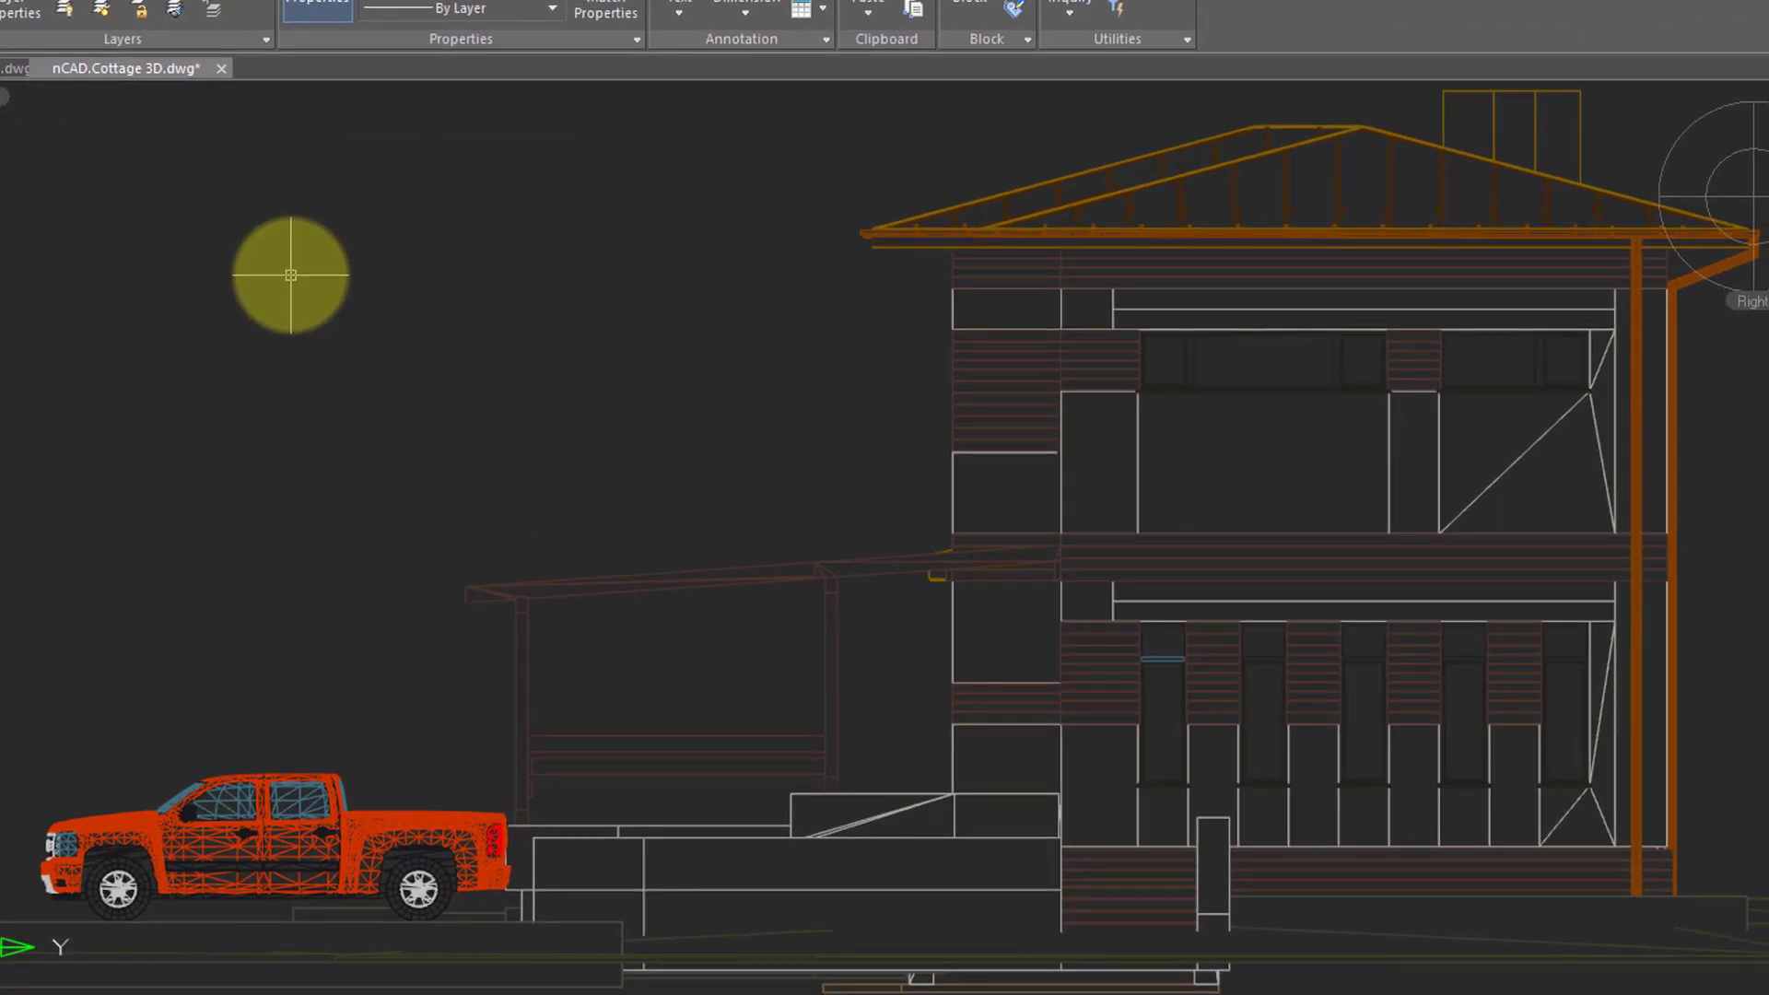
left_click(8, 95)
left_click(124, 217)
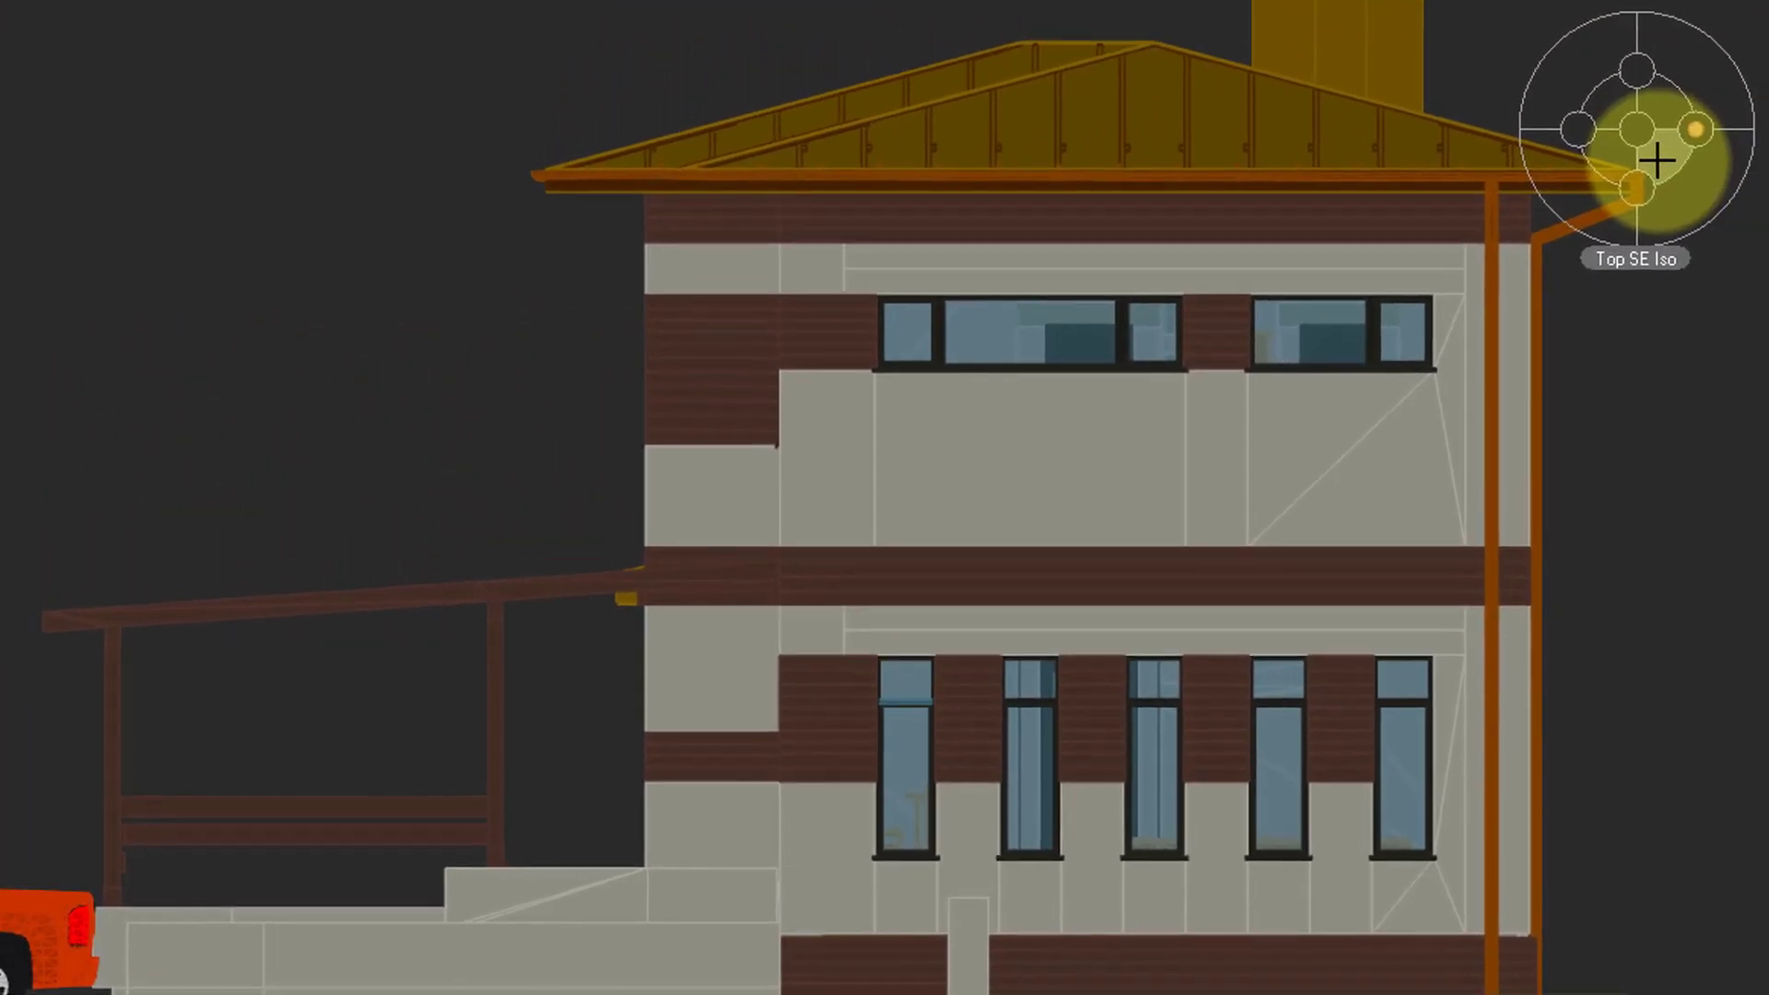
- View the cottage from the Top SE Iso direction in the Hidden line and 3D Wireframe visual styles
left_click(1656, 161)
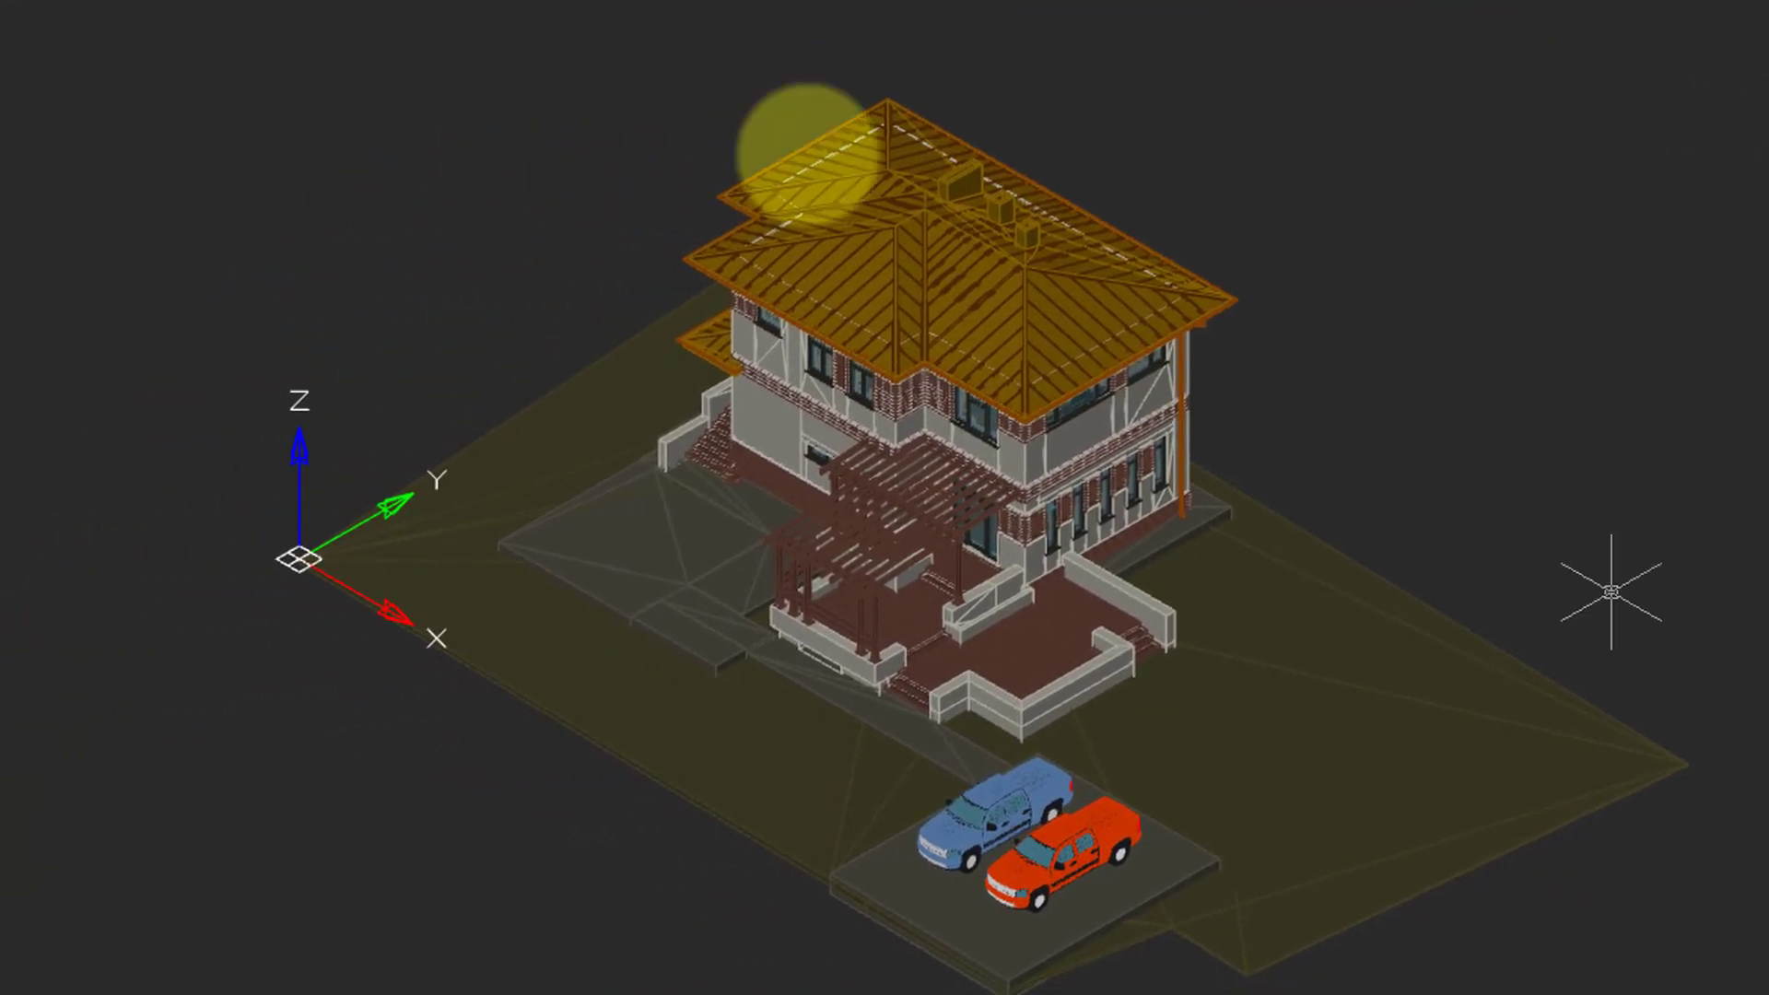
left_click(74, 5)
left_click(362, 103)
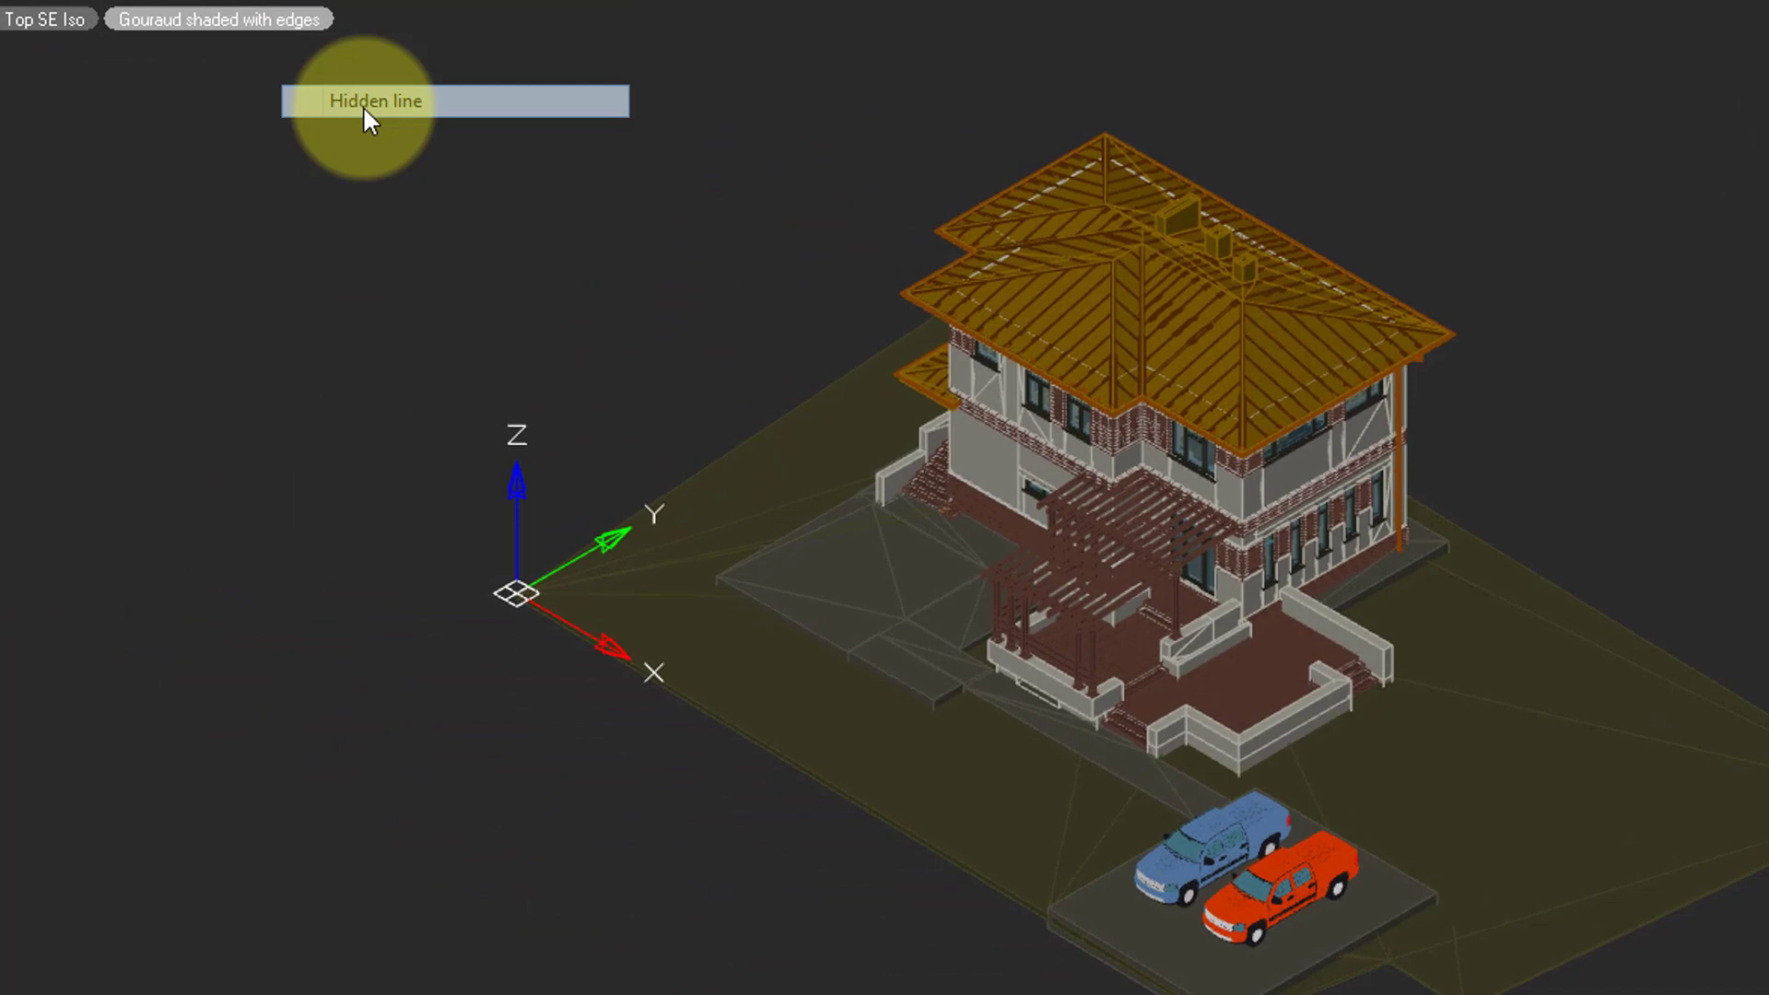
left_click(187, 20)
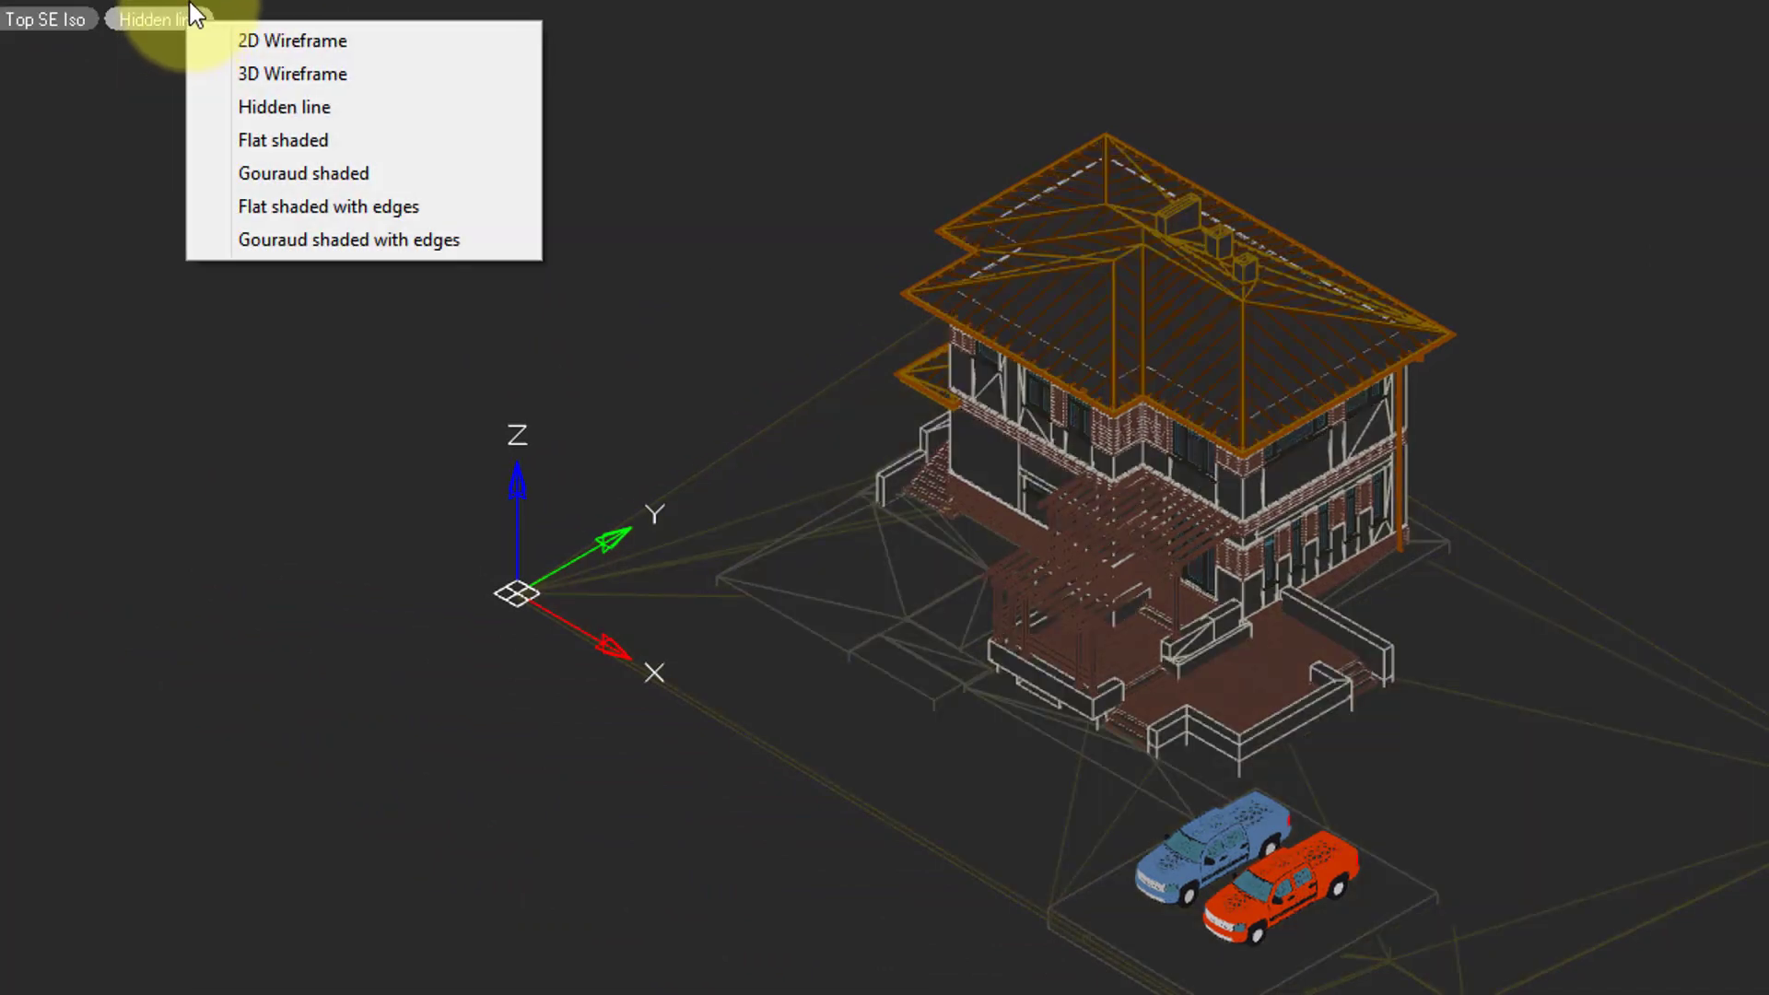
left_click(254, 70)
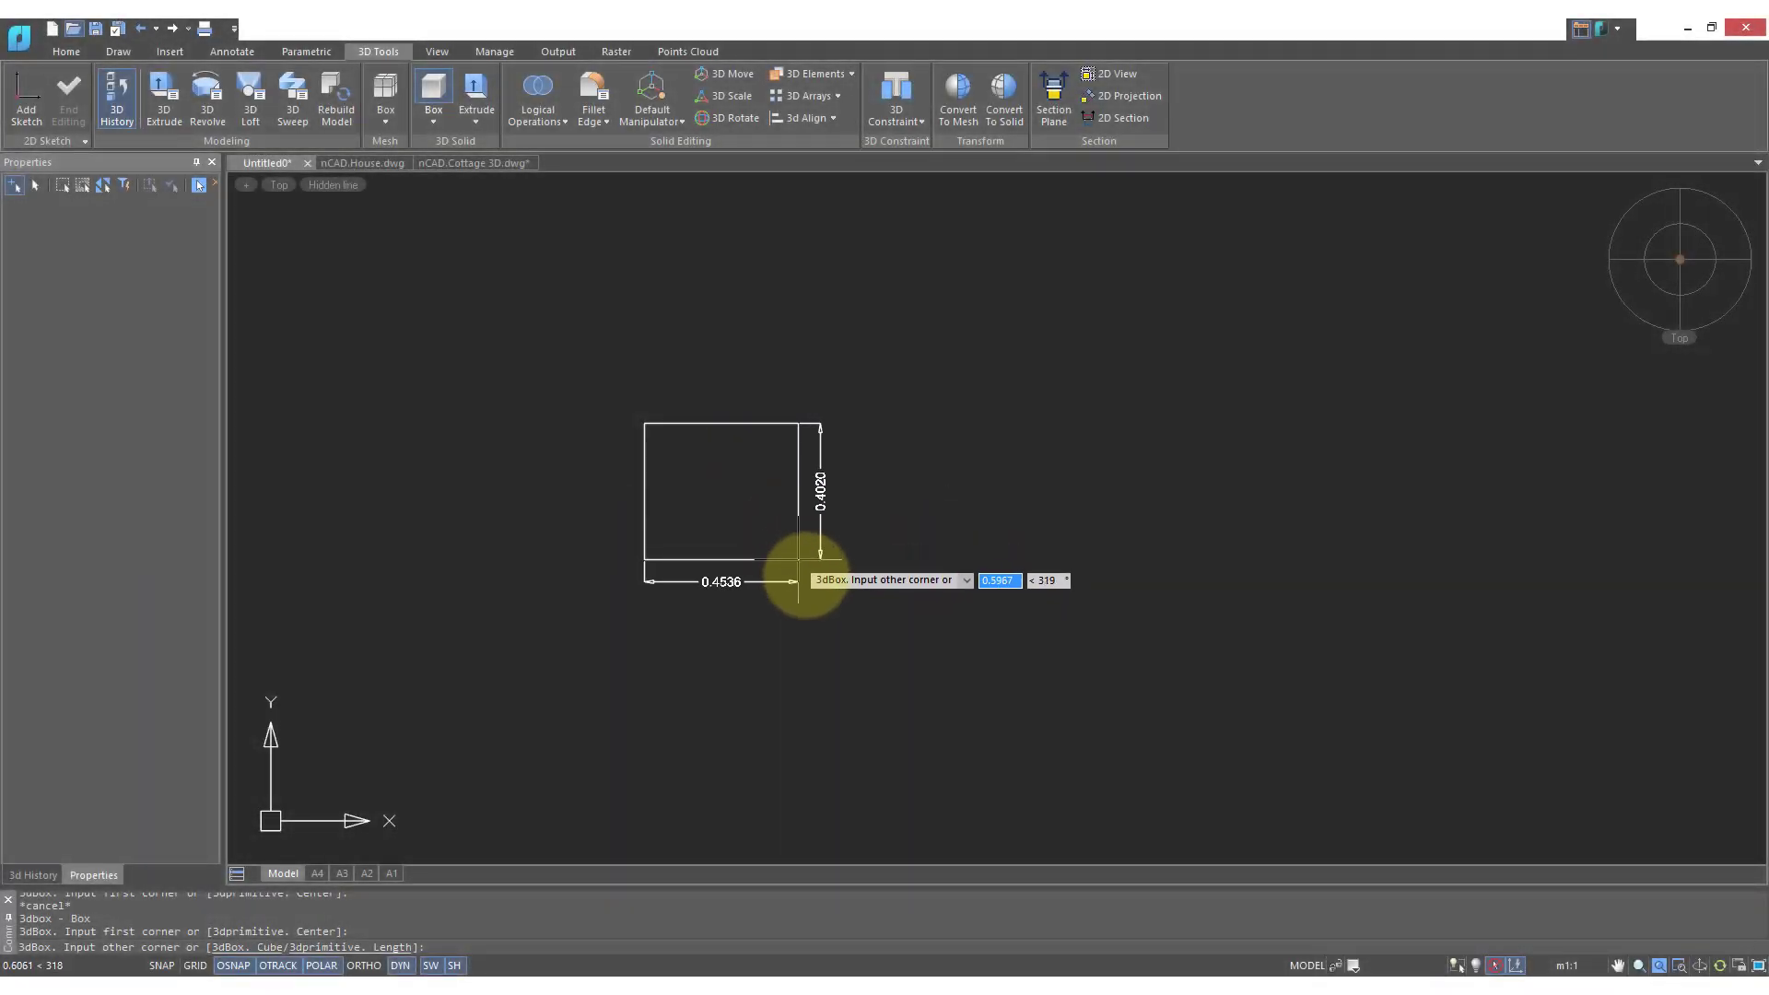
- Create a freehand 3D solid box with a square base in the untitled drawing
left_click(824, 603)
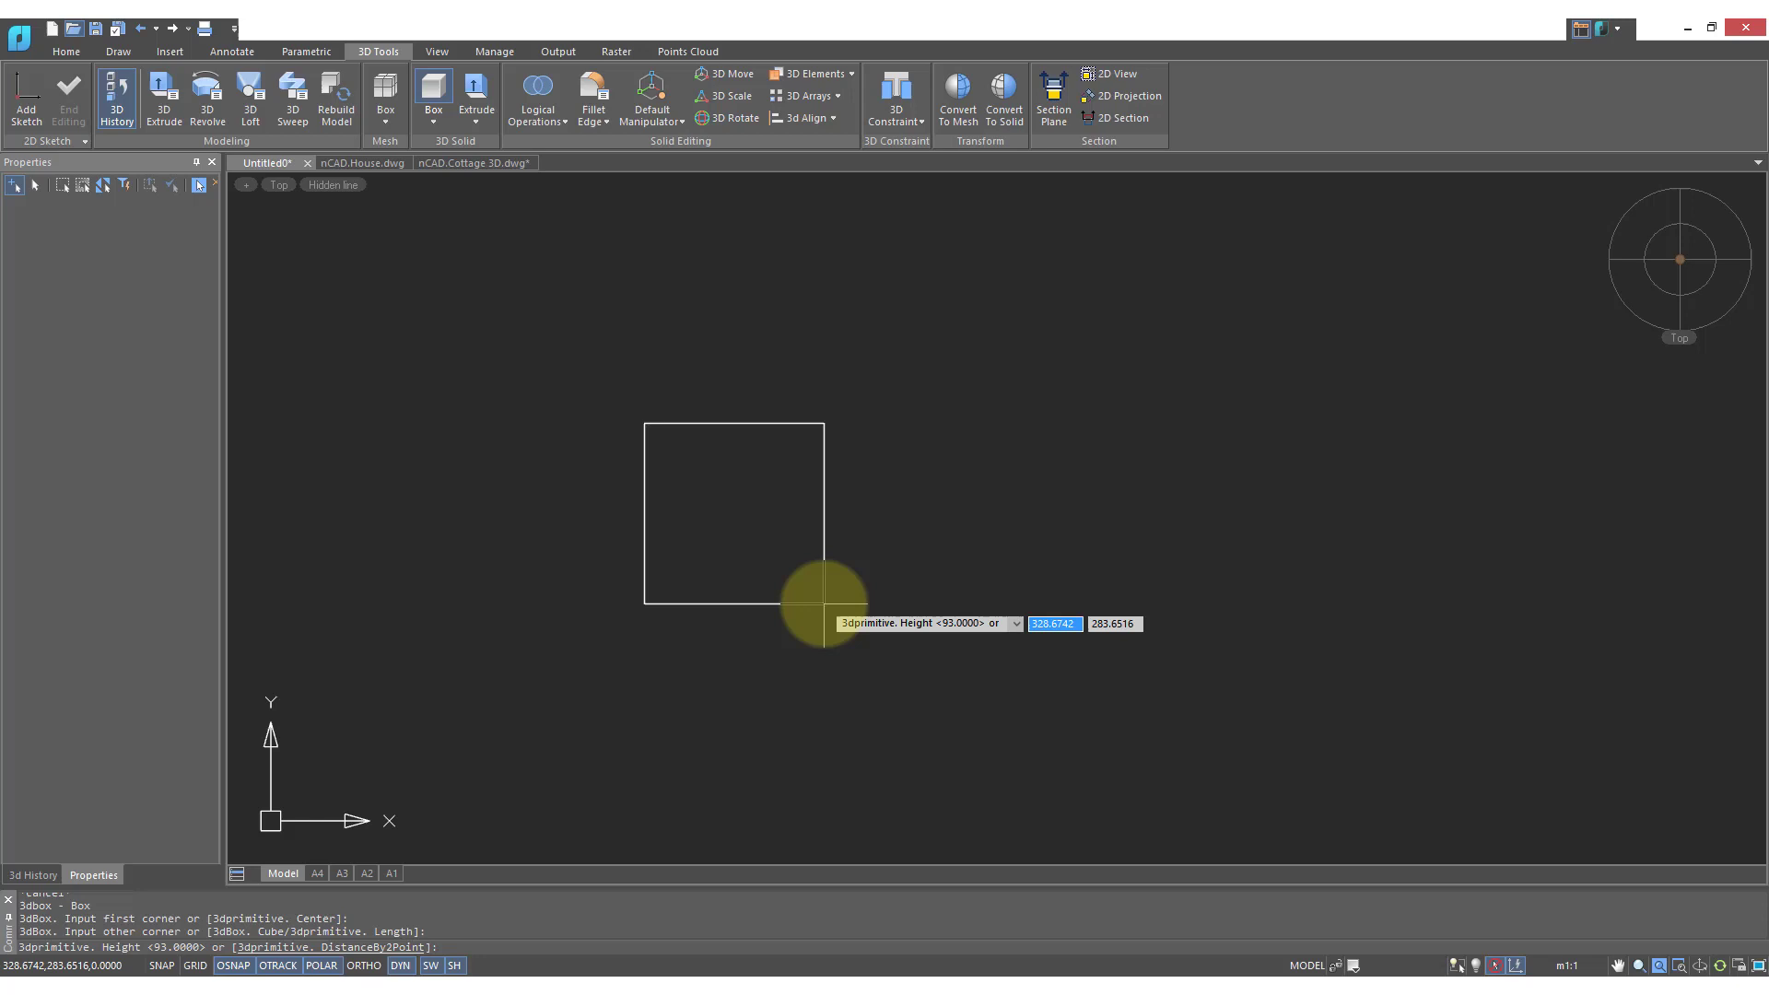
left_click(933, 595)
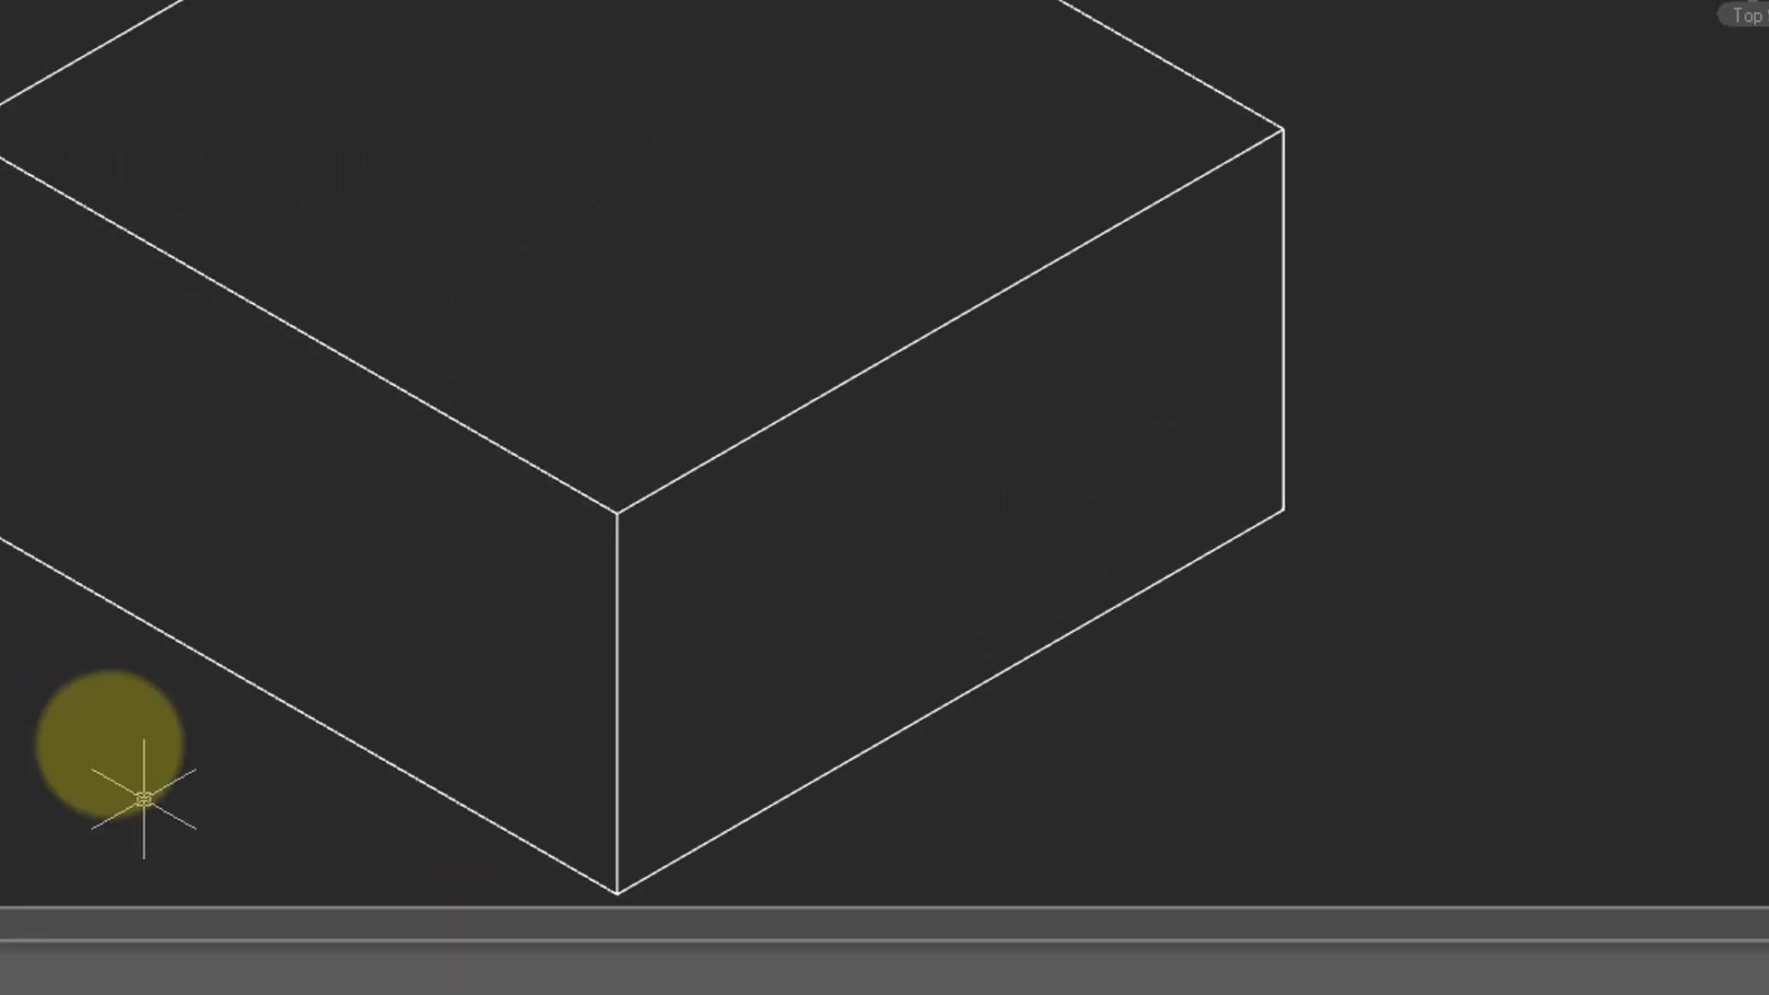
- Draw a small freehand circle on the box's left front face, aligned to the plane of that face
type("c")
key("Return")
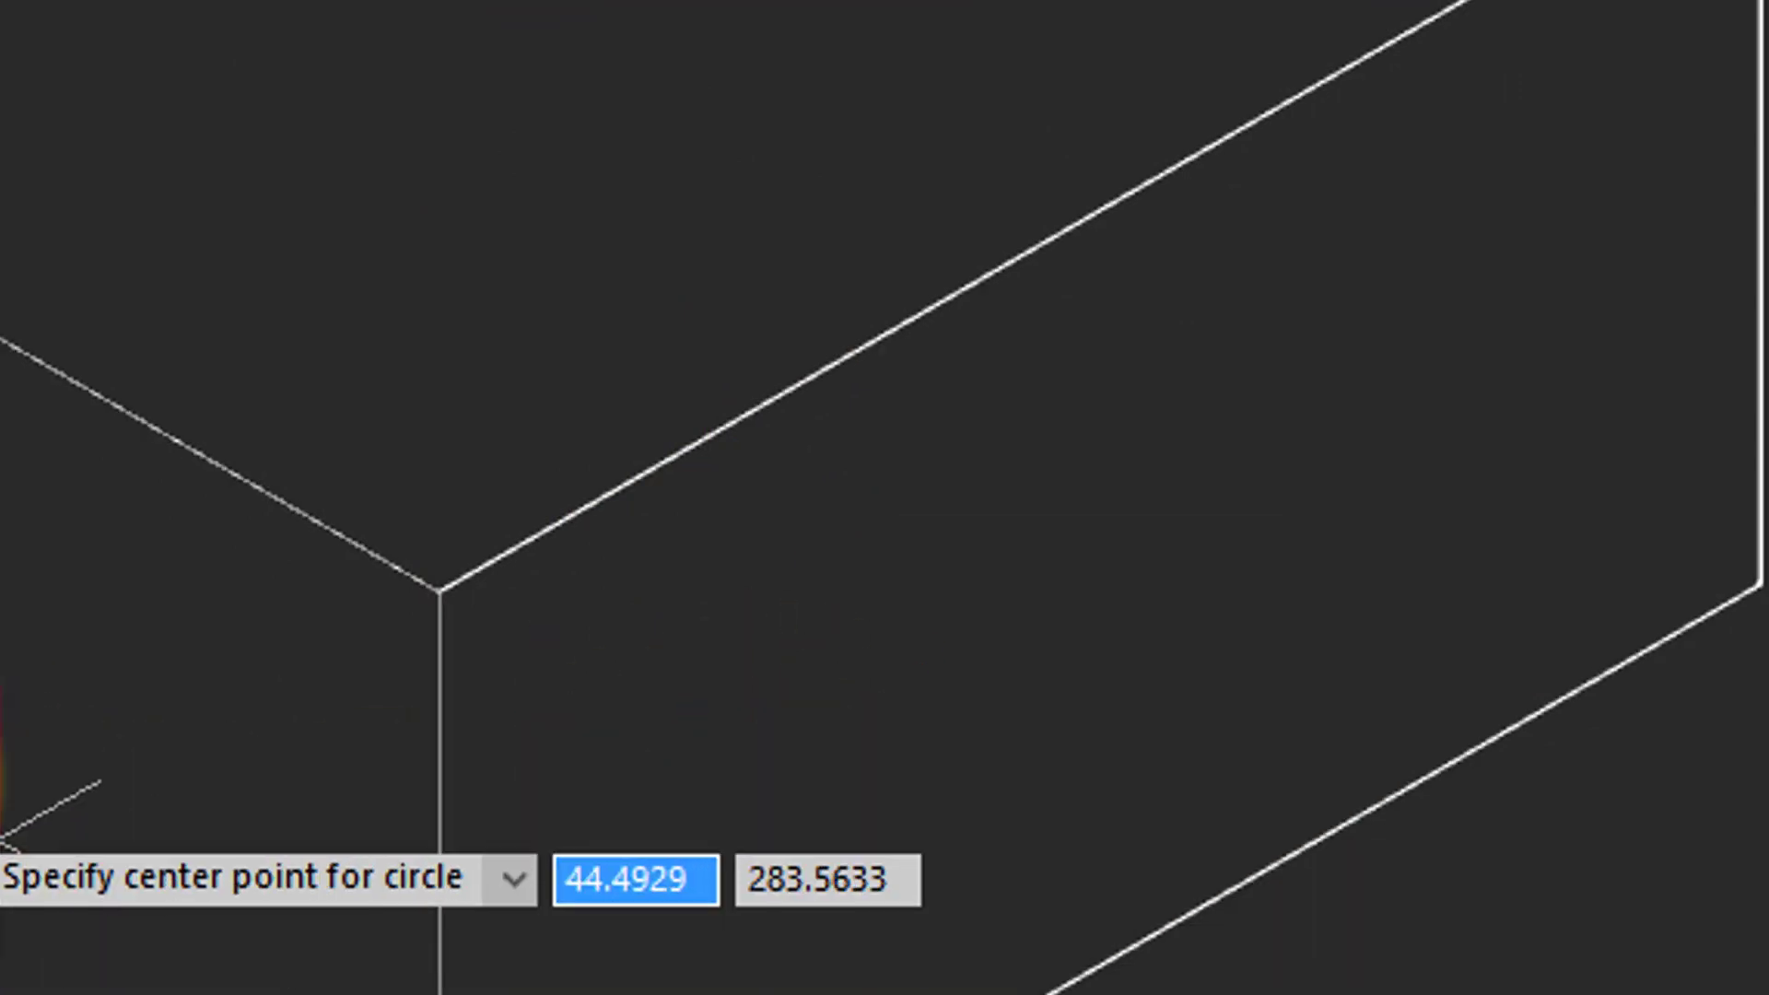
left_click(480, 650)
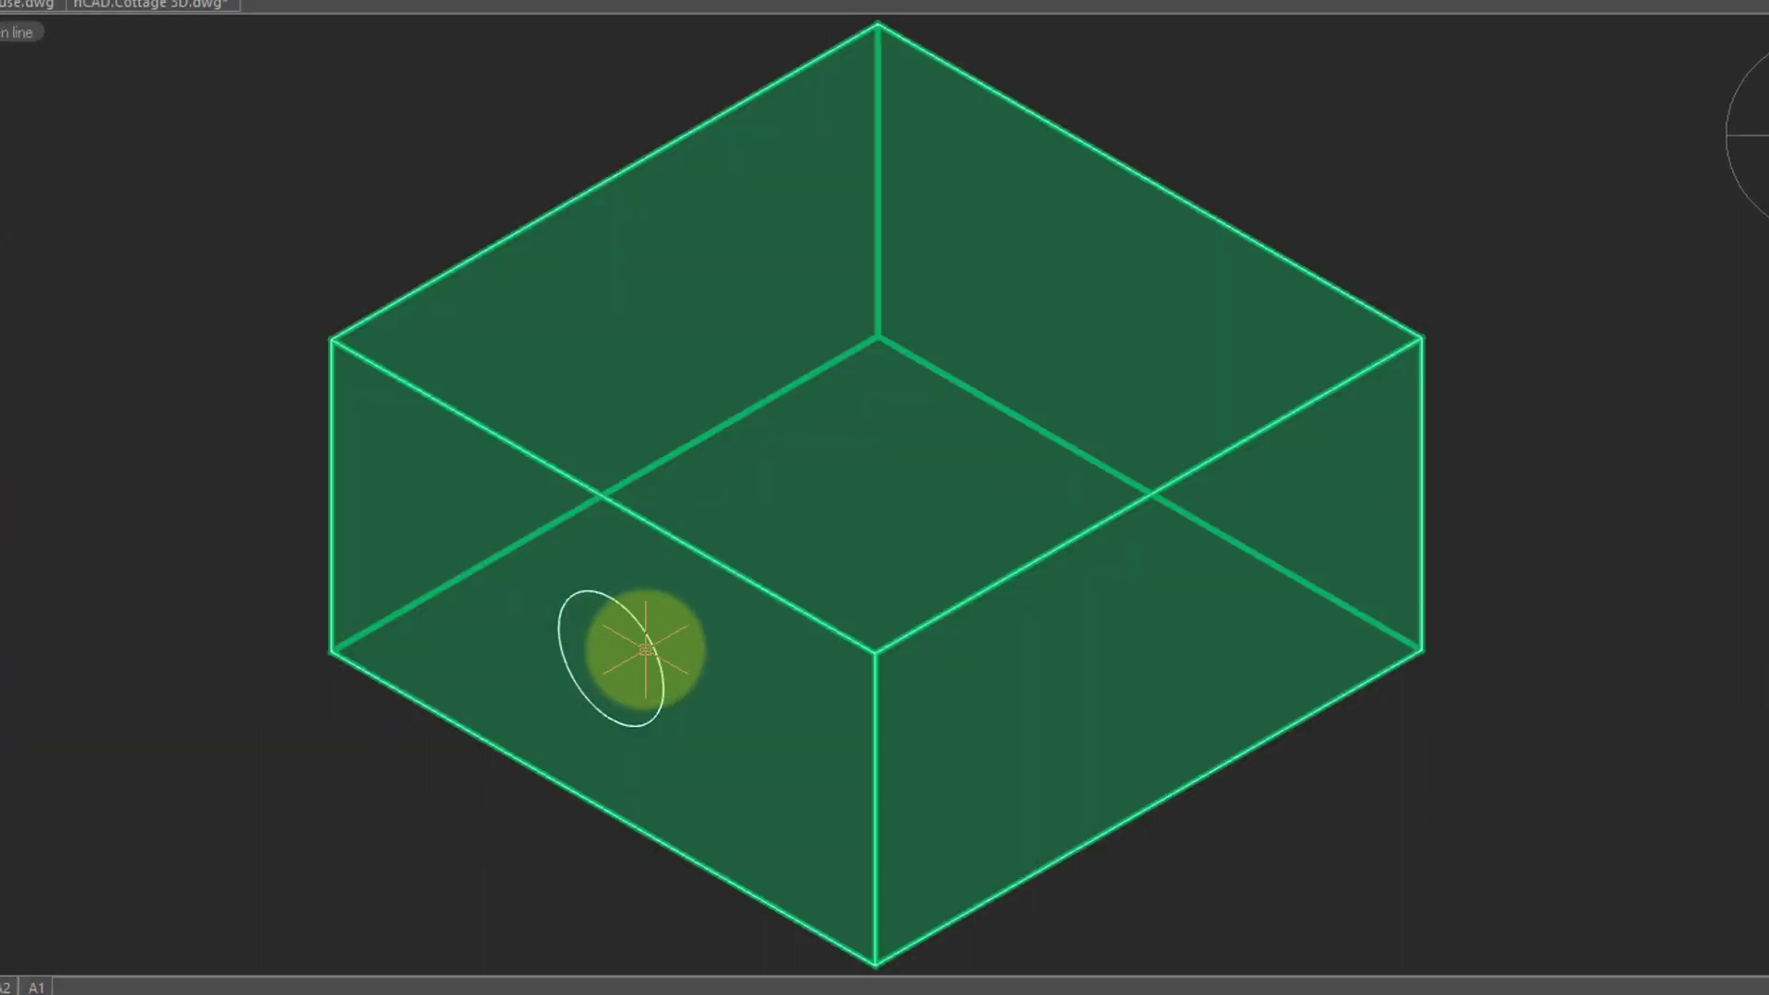
left_click(515, 632)
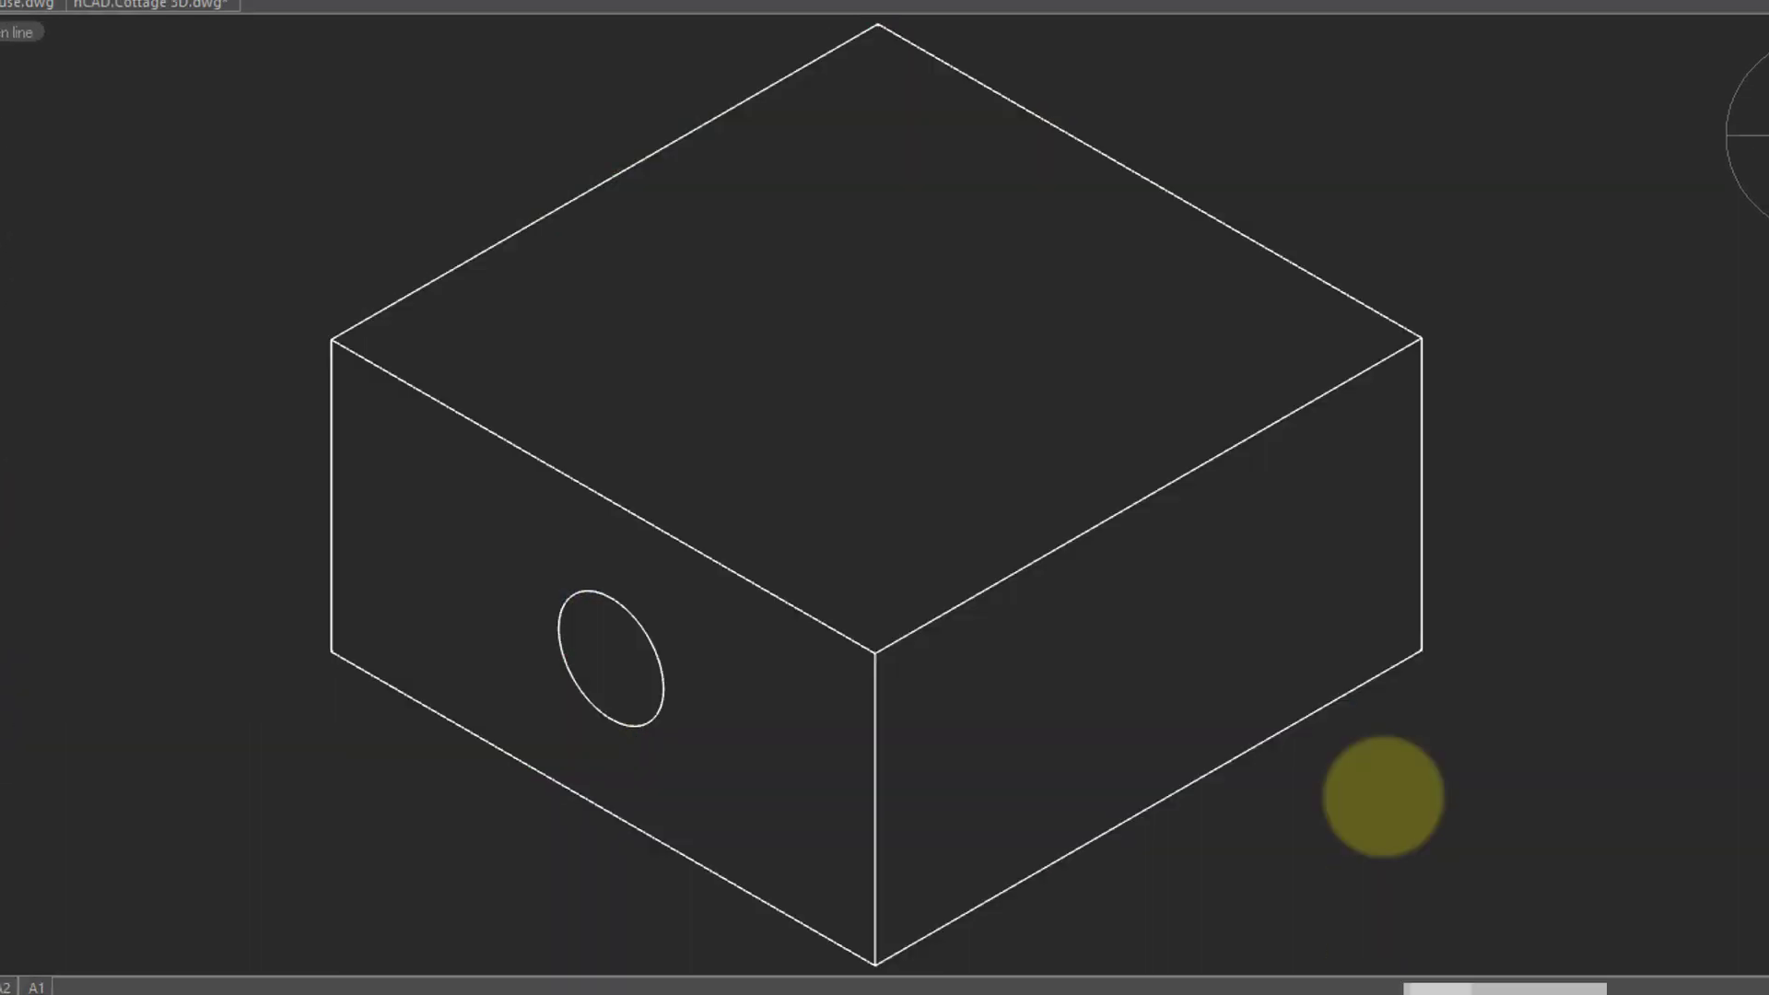
- Draw a freehand circle on the box's top face and a smaller one on its right front face
key("Return")
left_click(846, 327)
left_click(924, 373)
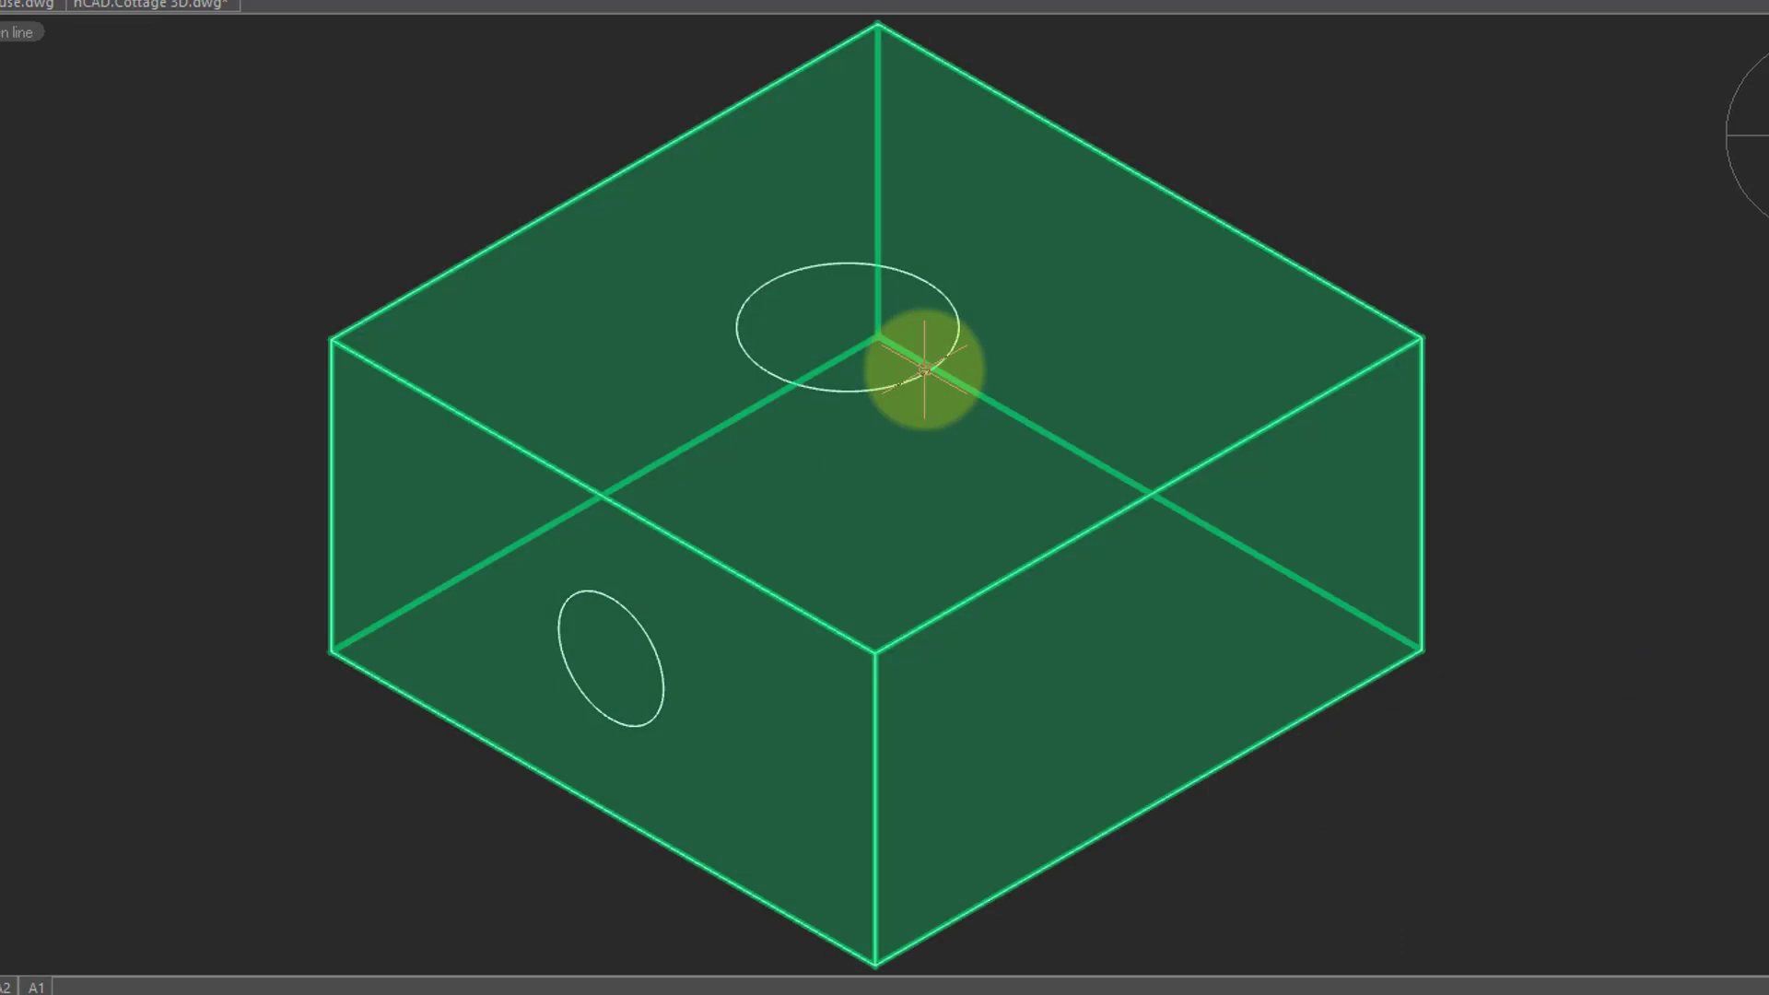
key("Return")
left_click(1152, 638)
key("Return")
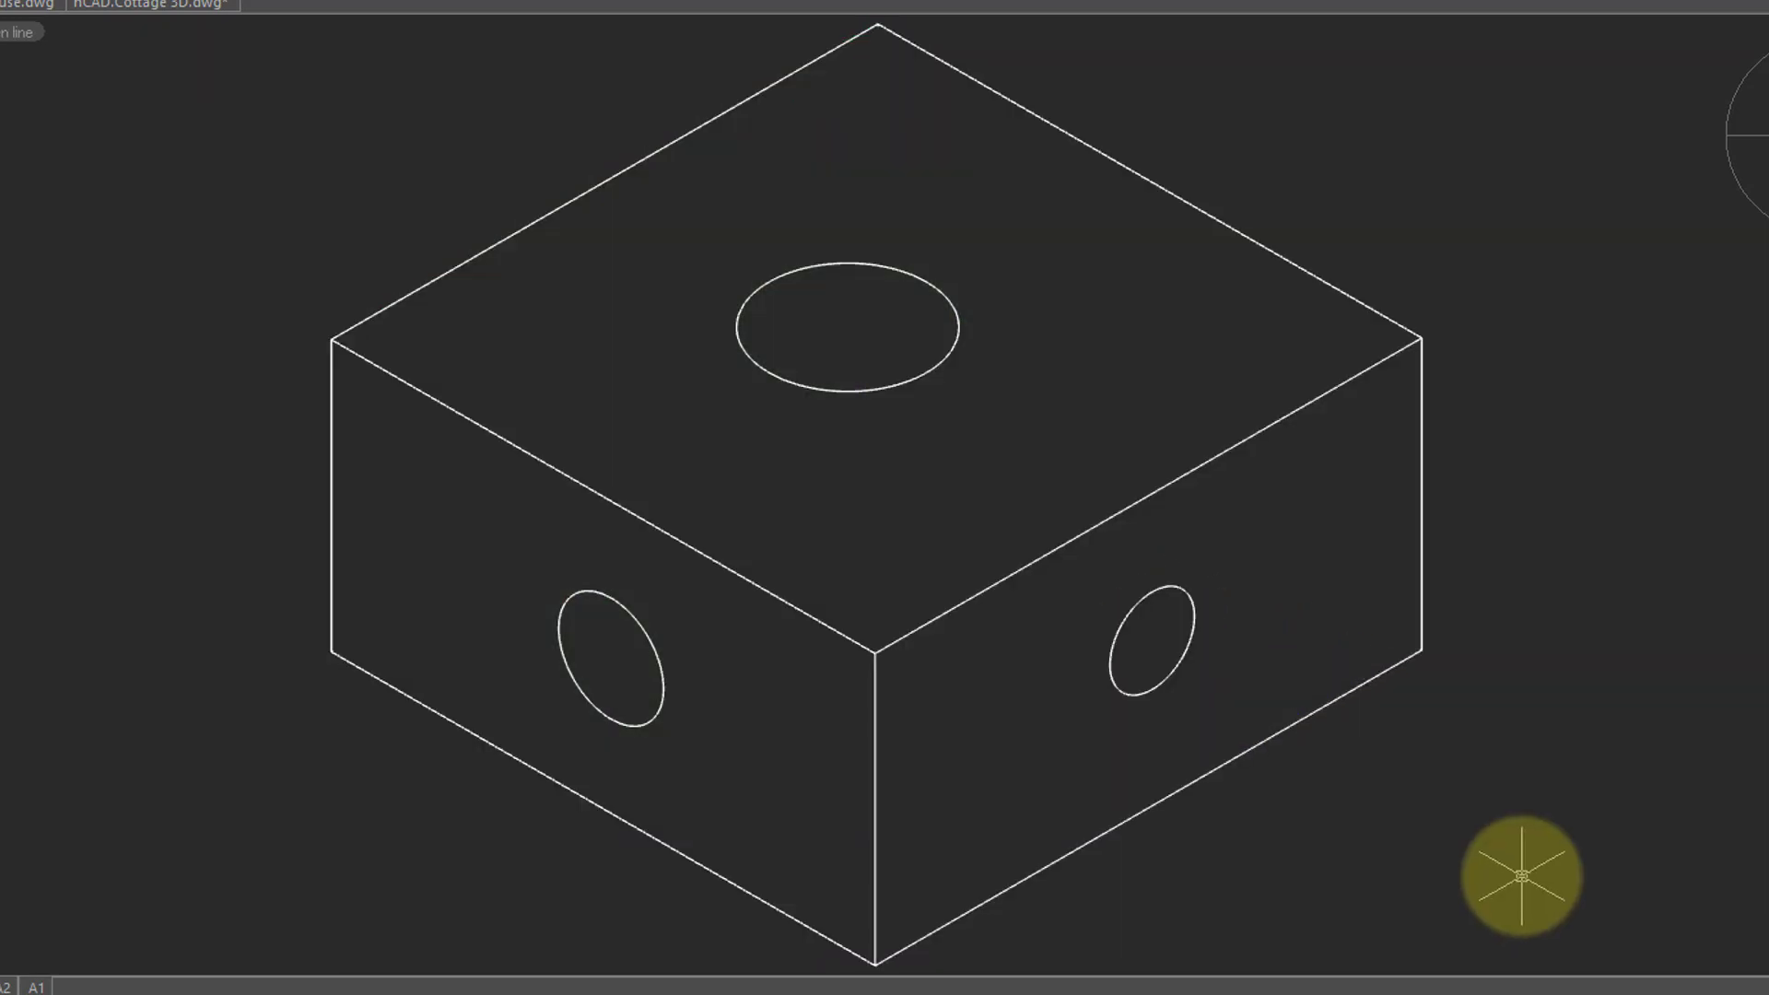